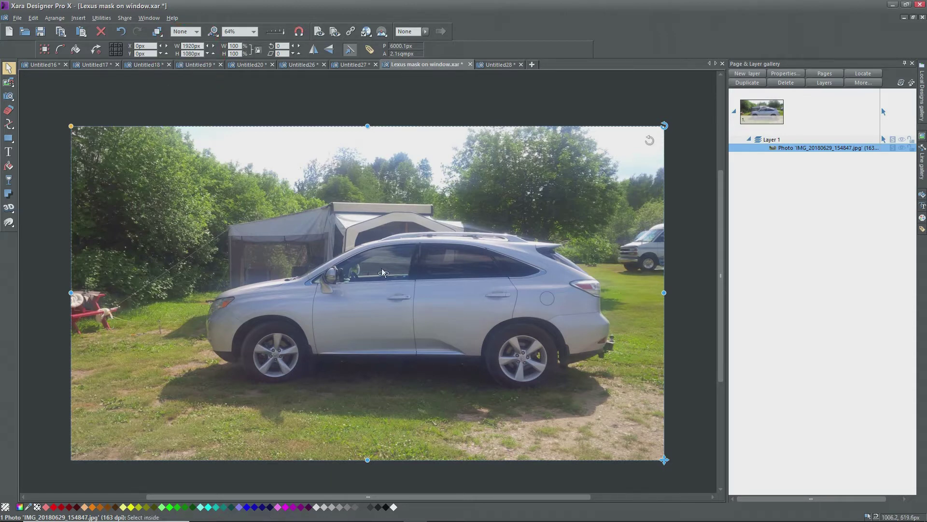
Step: Scroll the view in Lexus mask on window.xar to show the 1920 × 1080 silver SUV photo
scroll(381, 256, "up", 5)
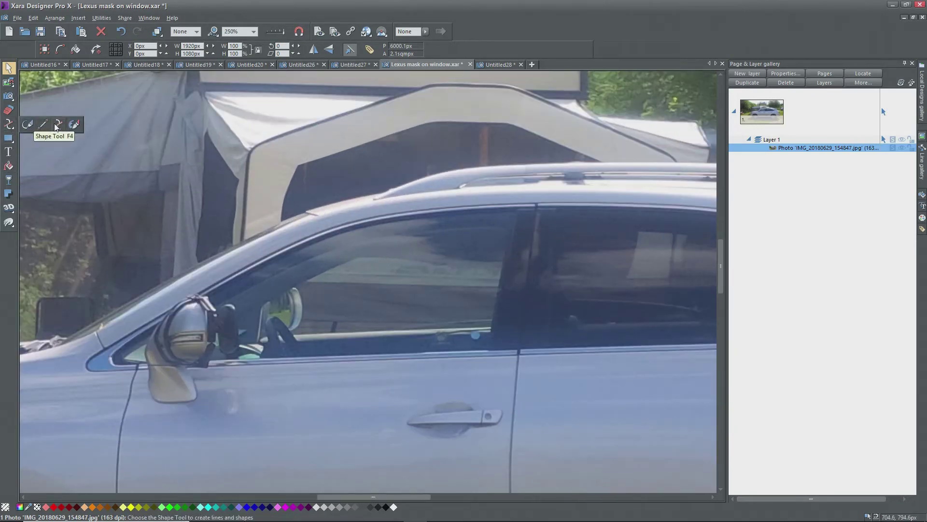
Step: Trace the front side window point by point with the Shape Editor and close it as a white shape
left_click(16, 125)
left_click(210, 293)
left_click(287, 253)
left_click(340, 230)
left_click(379, 220)
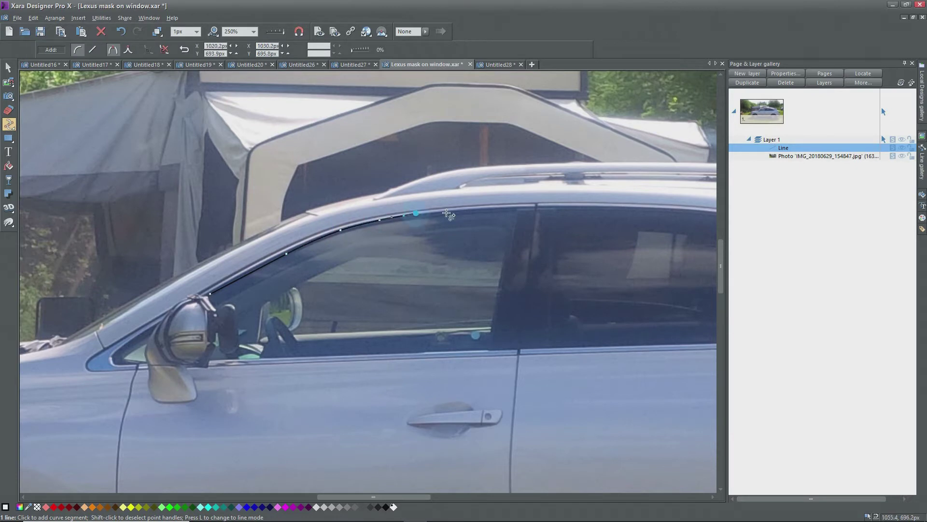
left_click(416, 213)
key("l")
left_click(476, 209)
left_click(517, 208)
left_click(486, 348)
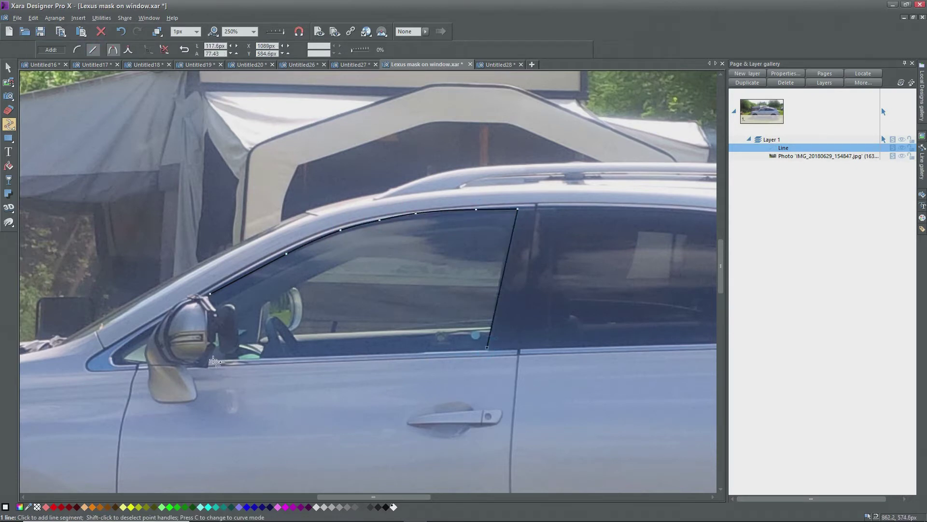
left_click(214, 360)
left_click(217, 338)
left_click(218, 313)
left_click(210, 293)
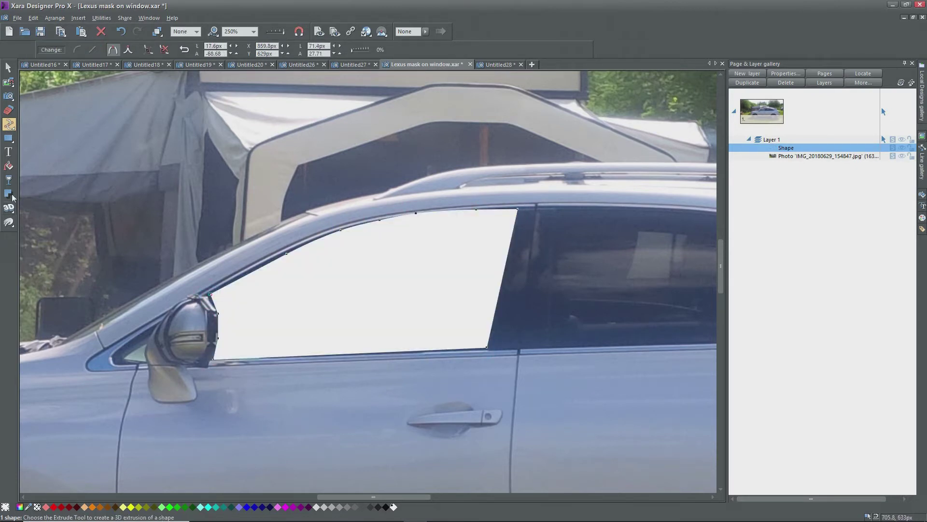
Step: Return to the Selector tool and zoom back out to see the whole page
left_click(9, 68)
scroll(254, 198, "down", 2)
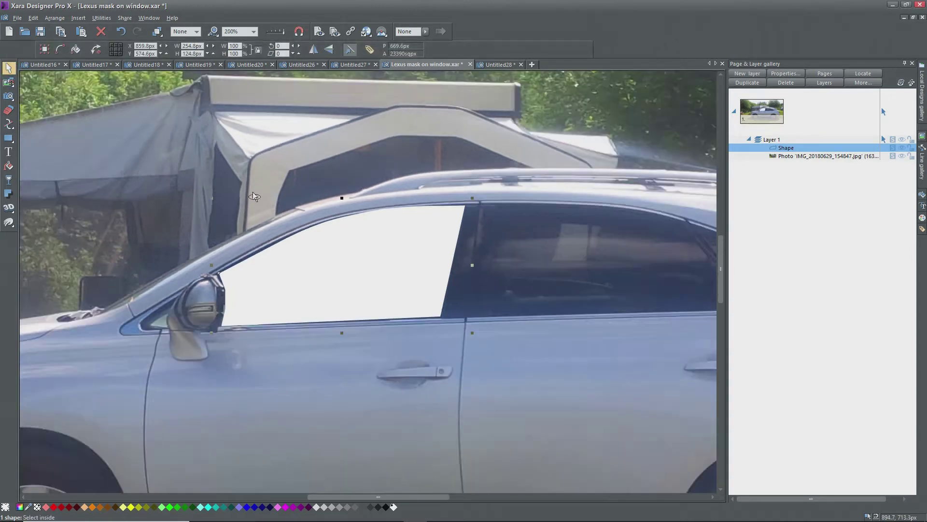
scroll(253, 198, "down", 2)
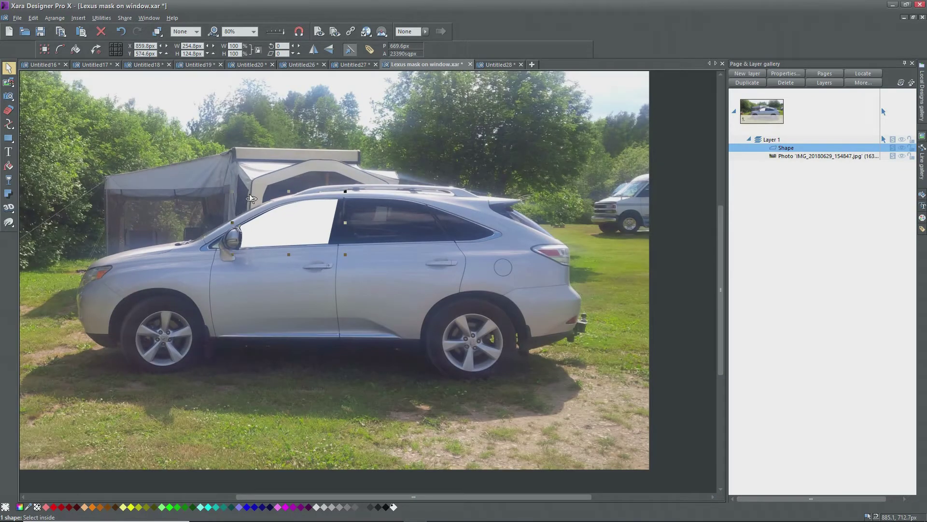
scroll(228, 307, "up", 1)
scroll(233, 300, "down", 1)
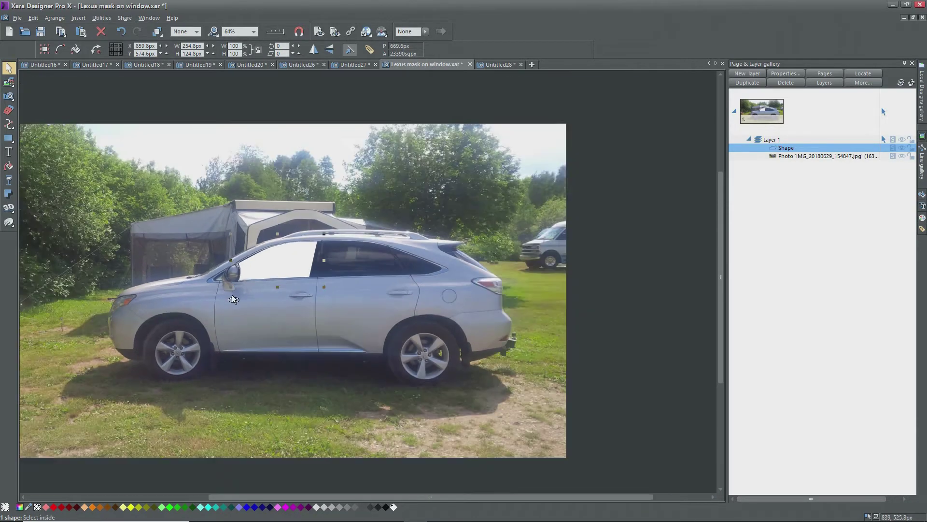
Step: Draw a black-filled rectangle sized to W 1920 and H 1080 px
left_click_drag(316, 495, 273, 495)
left_click(8, 138)
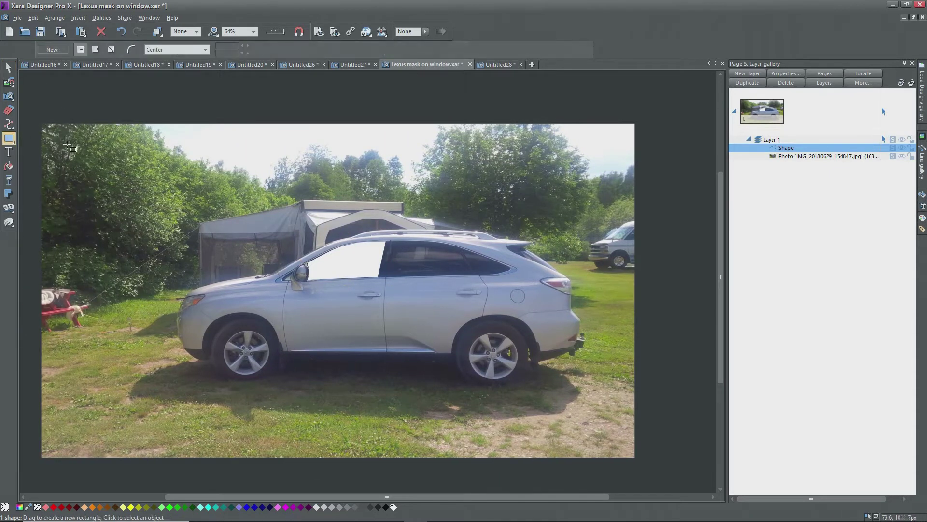
left_click_drag(68, 141, 291, 276)
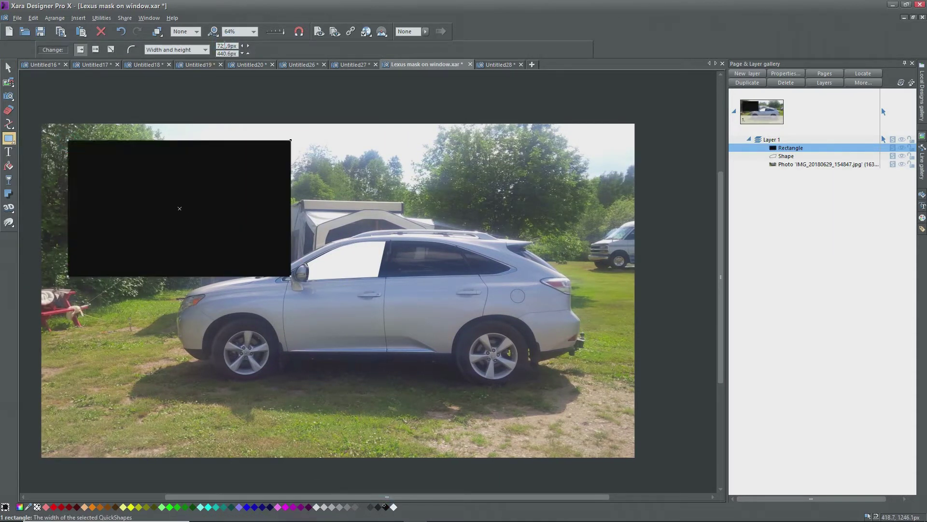
left_click(225, 45)
type("1920")
key("Return")
key("Tab")
type("1080")
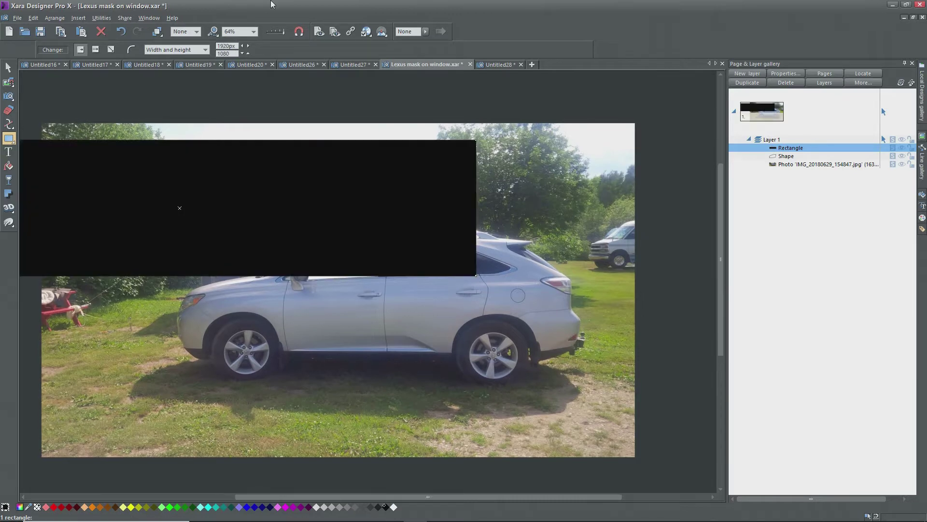
key("Return")
Step: Align the rectangle and the car photo top-centre using Arrange > Alignment
left_click_drag(141, 150, 354, 245)
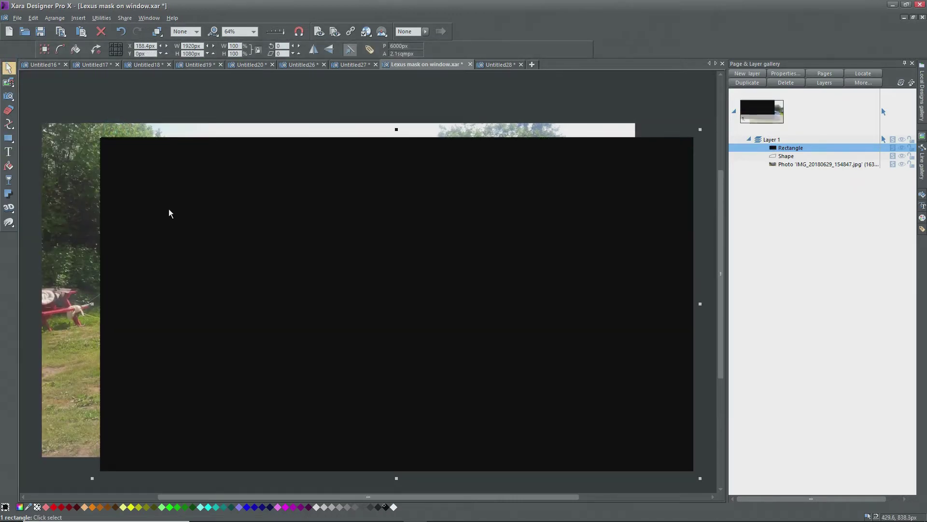
left_click(62, 156, "shift")
left_click(54, 18)
left_click(65, 163)
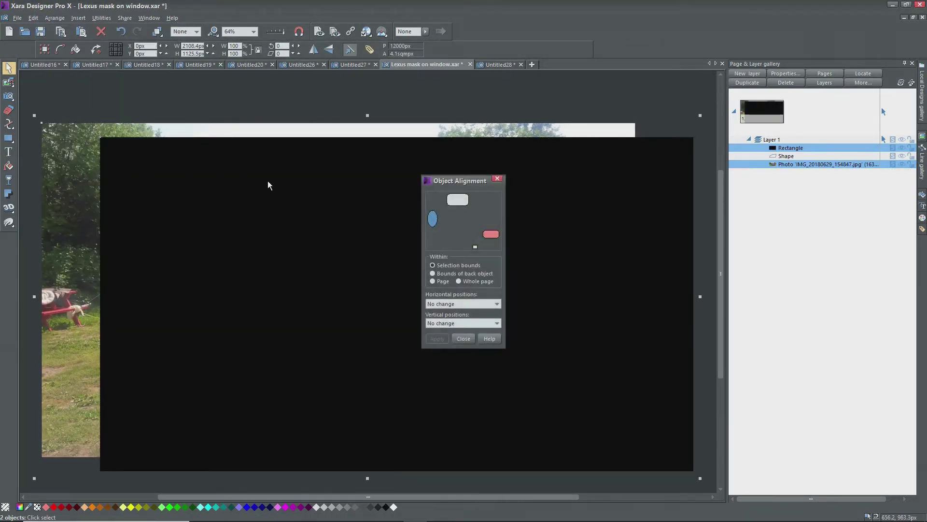
left_click(438, 338)
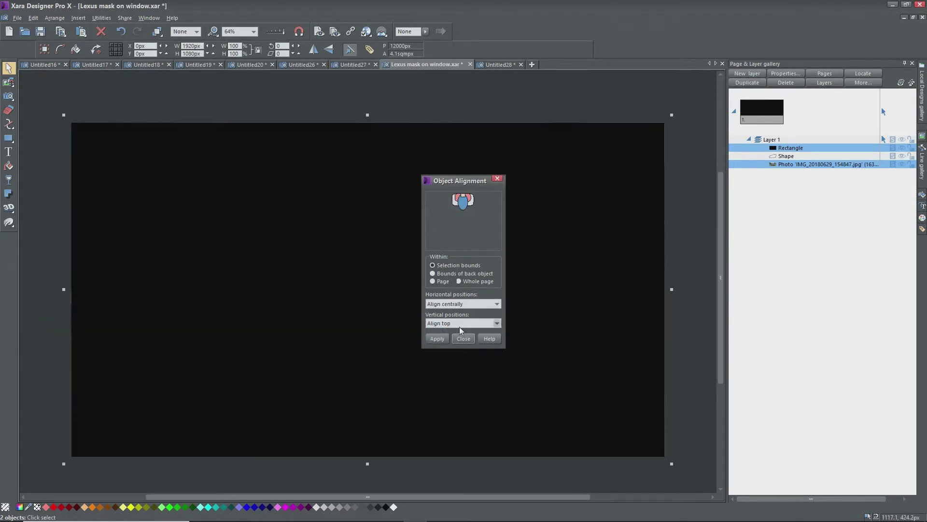
left_click(463, 339)
Step: Send the rectangle behind the photo and nudge the white shape back onto the window
key("ctrl+shift+b")
left_click(49, 20)
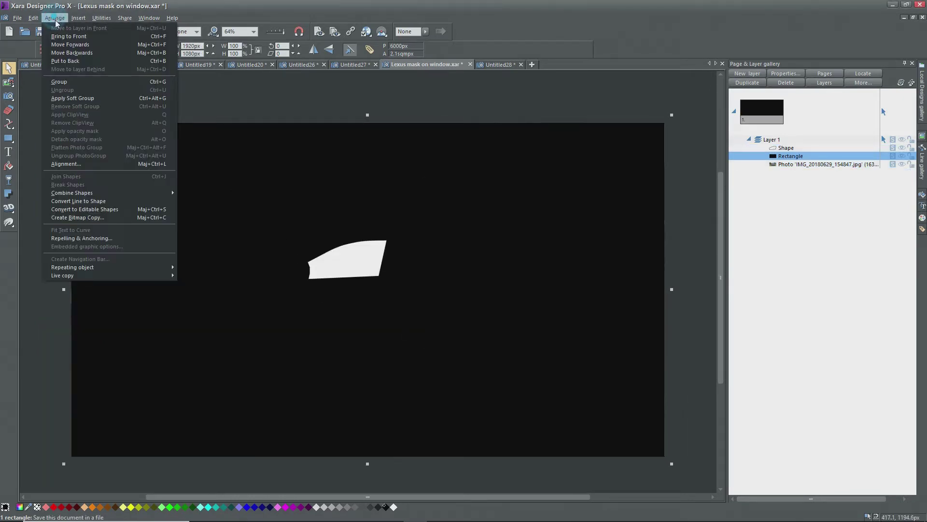
left_click(63, 51)
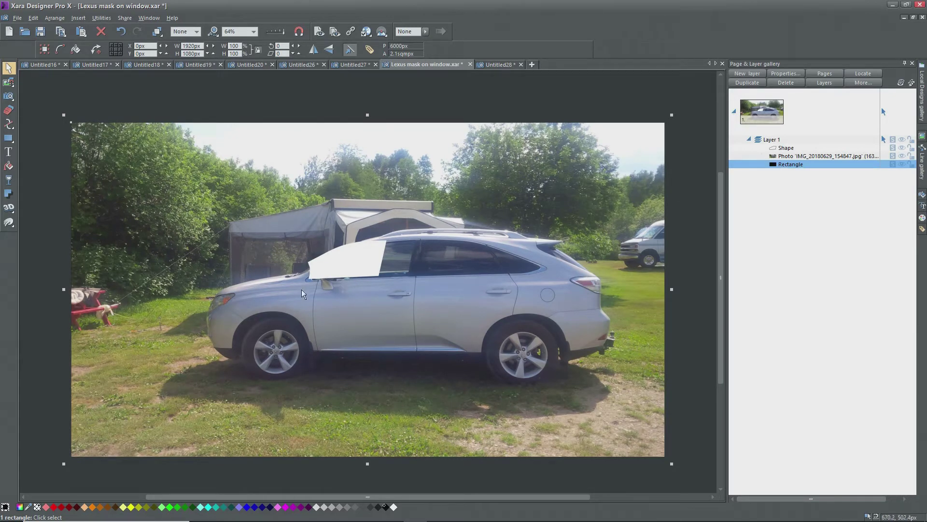
left_click(348, 271)
left_click_drag(349, 270, 375, 266)
Step: Hide the car photo, give the rectangle a black outline with no fill, then select both shapes
left_click(651, 182)
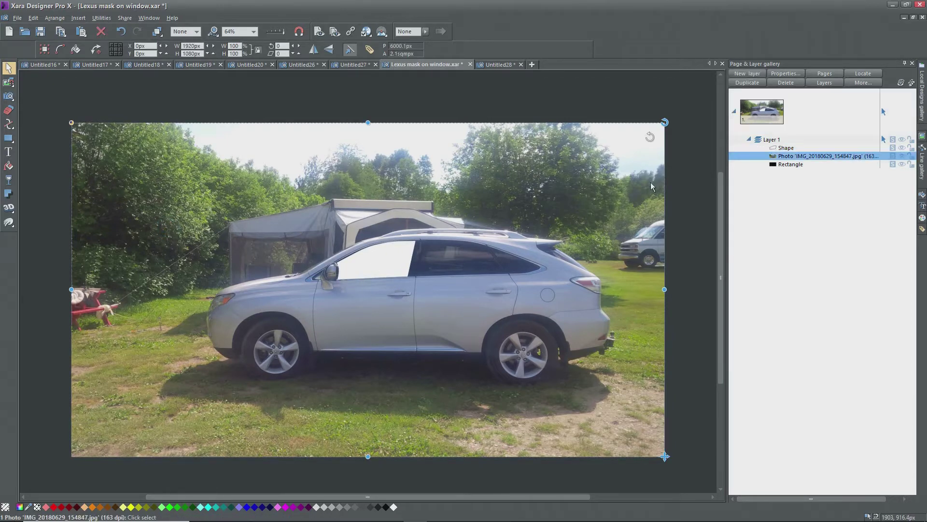
left_click(902, 156)
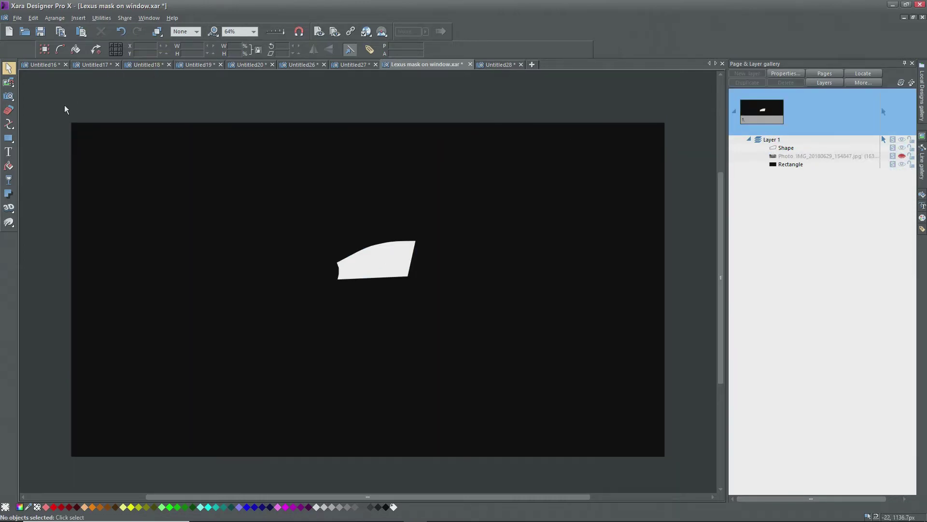
left_click(164, 180)
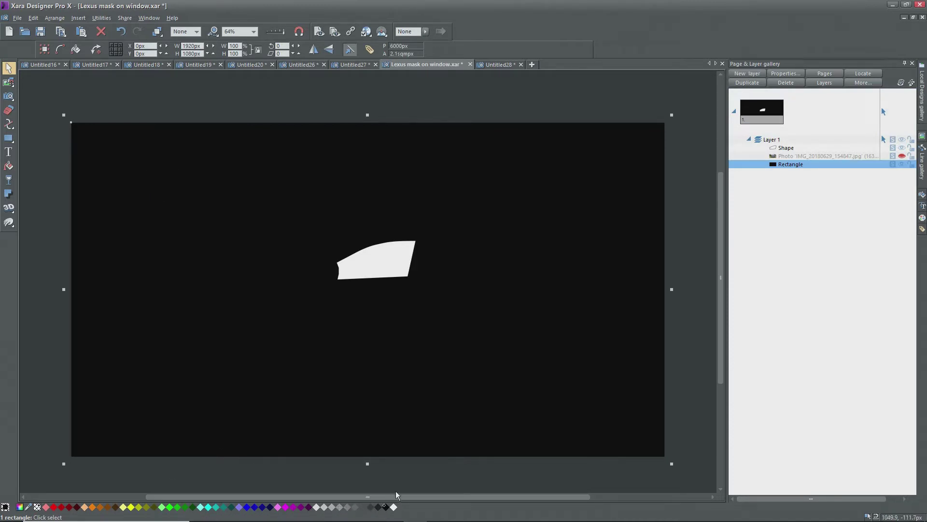
left_click(386, 506, "shift")
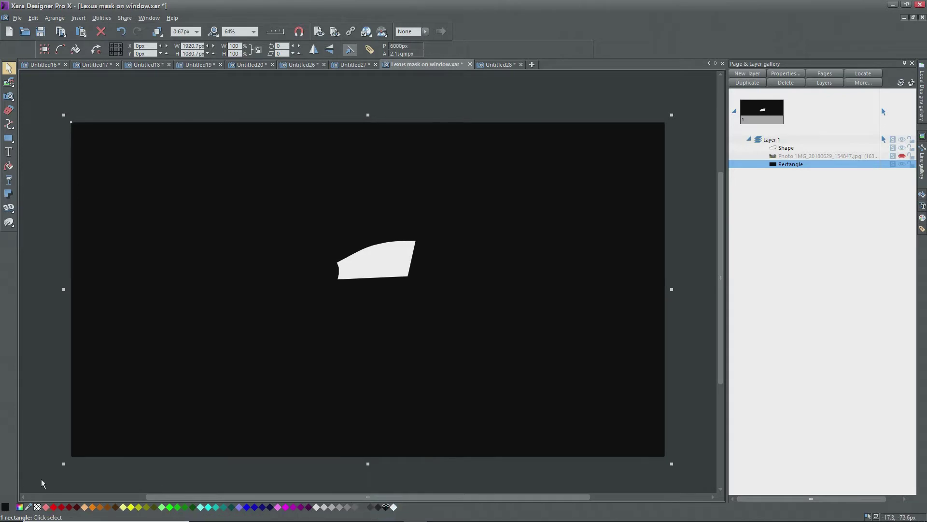
left_click(37, 506)
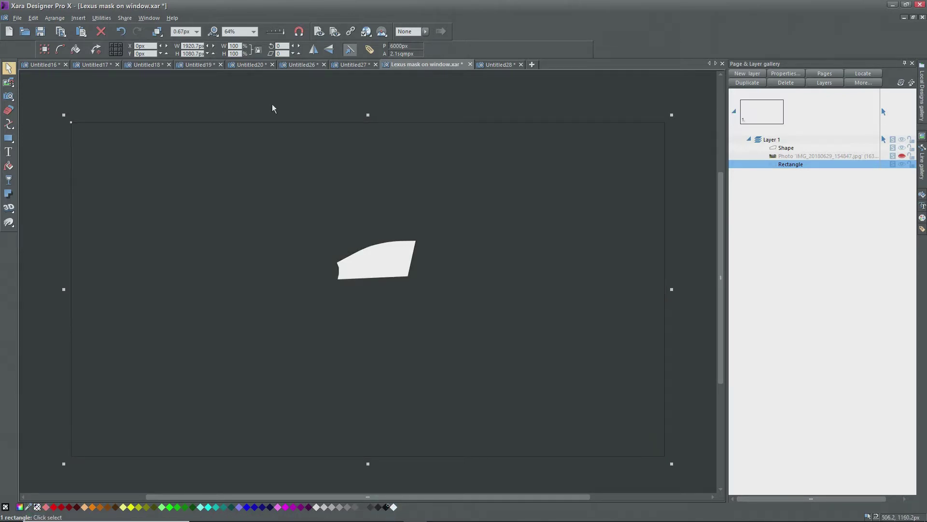
left_click(36, 125)
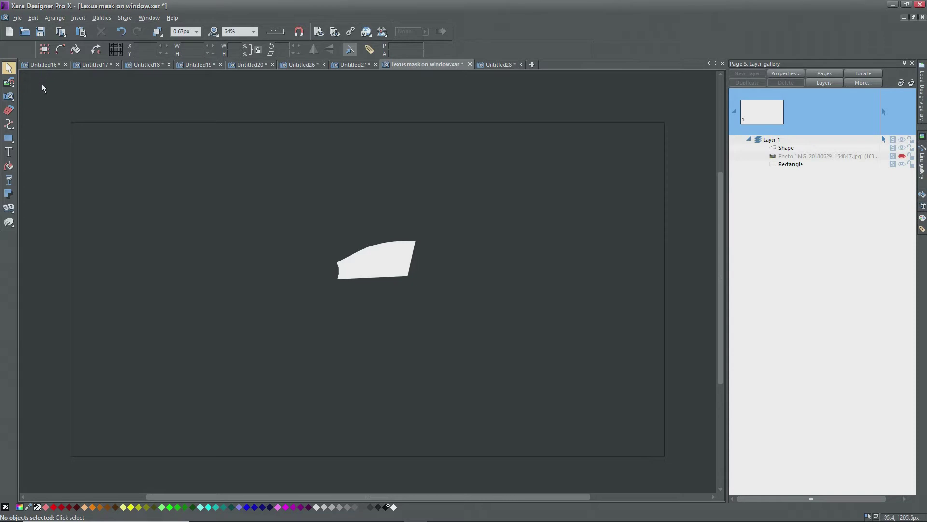
left_click_drag(42, 83, 682, 476)
Step: Export the selection as 'Car window' PNG into Tutorial 31 Zoom Transition's Images folder, then deselect
left_click(17, 18)
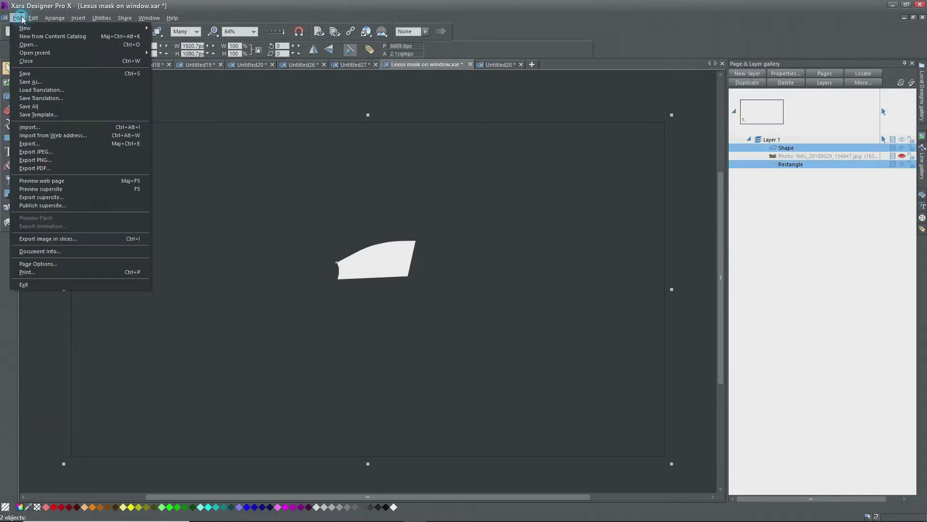
left_click(40, 160)
left_click(328, 294)
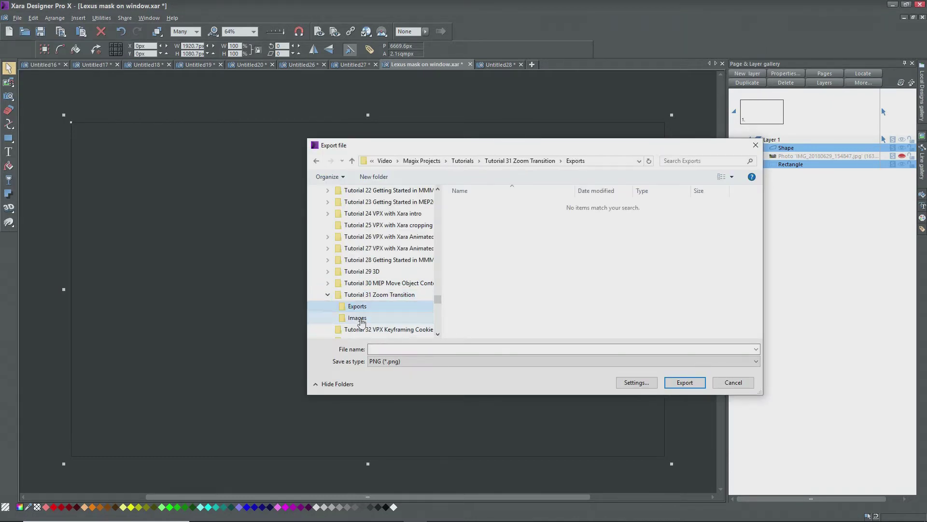
left_click(359, 318)
left_click(393, 353)
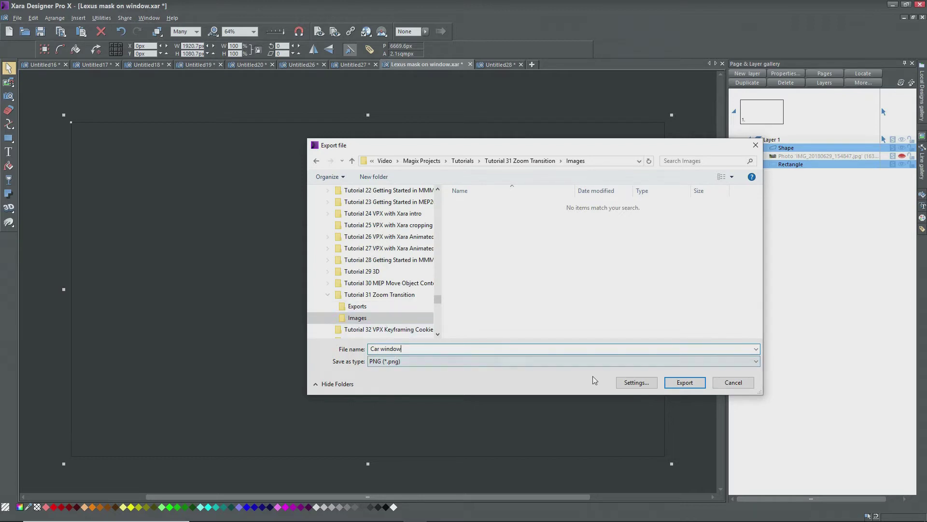
left_click(628, 381)
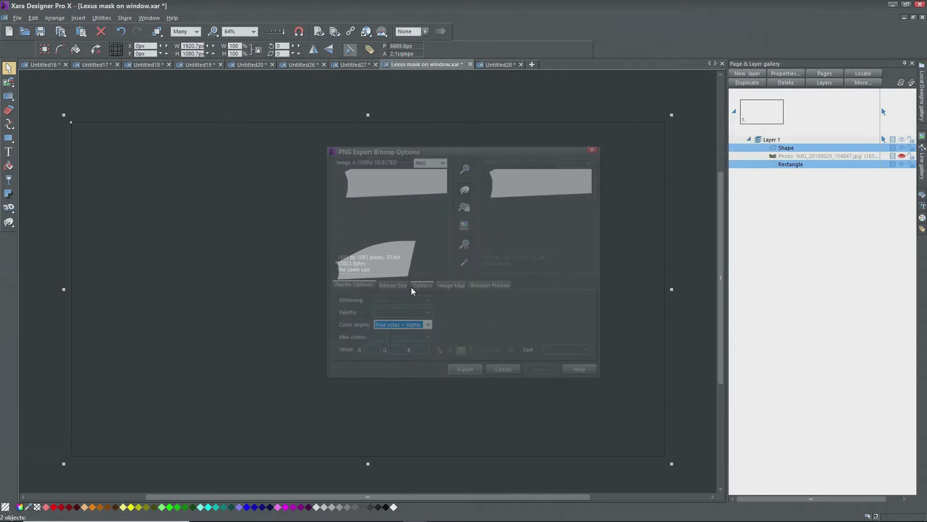
left_click(422, 285)
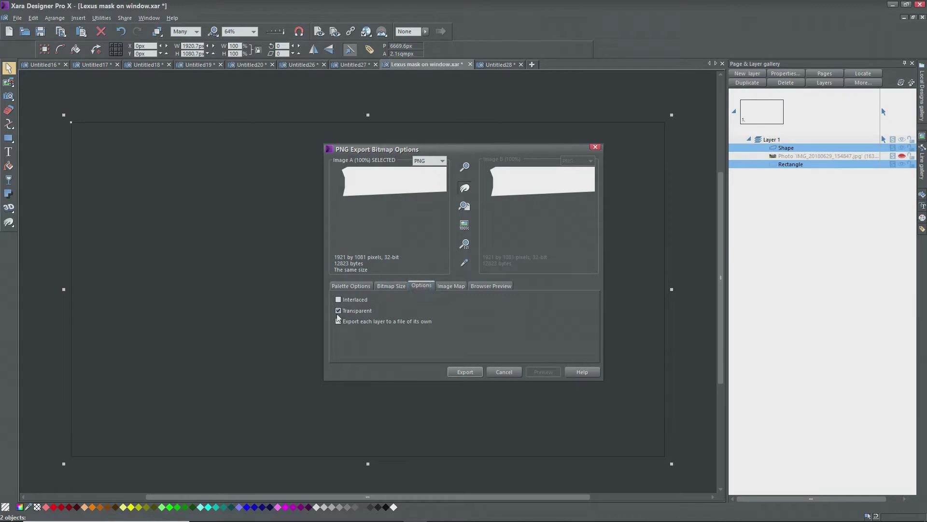
left_click(462, 372)
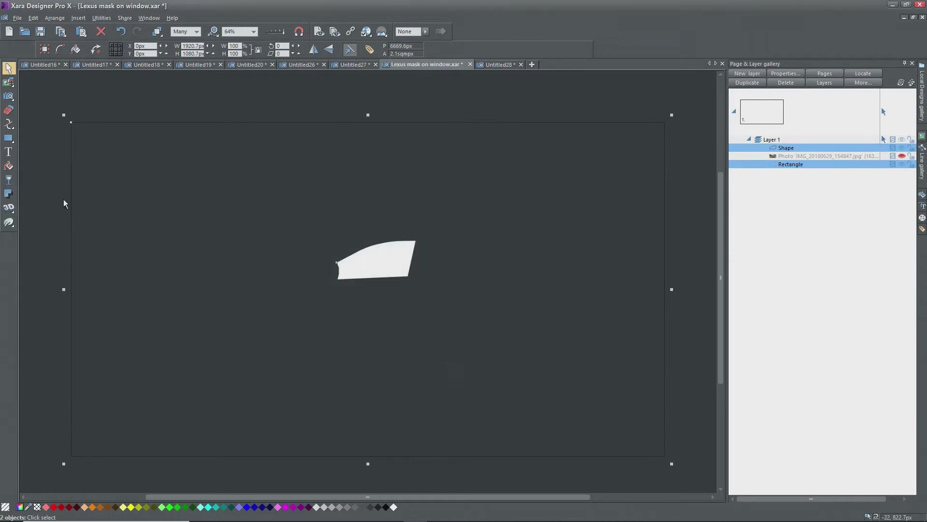
left_click(49, 137)
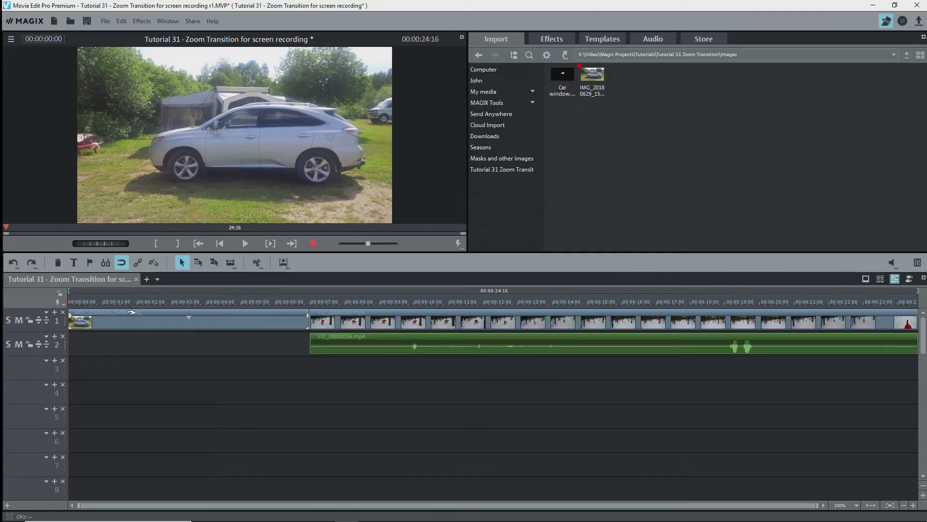
left_click(125, 322)
Step: Preview the car photo and dog video clips on the timeline
left_click(125, 302)
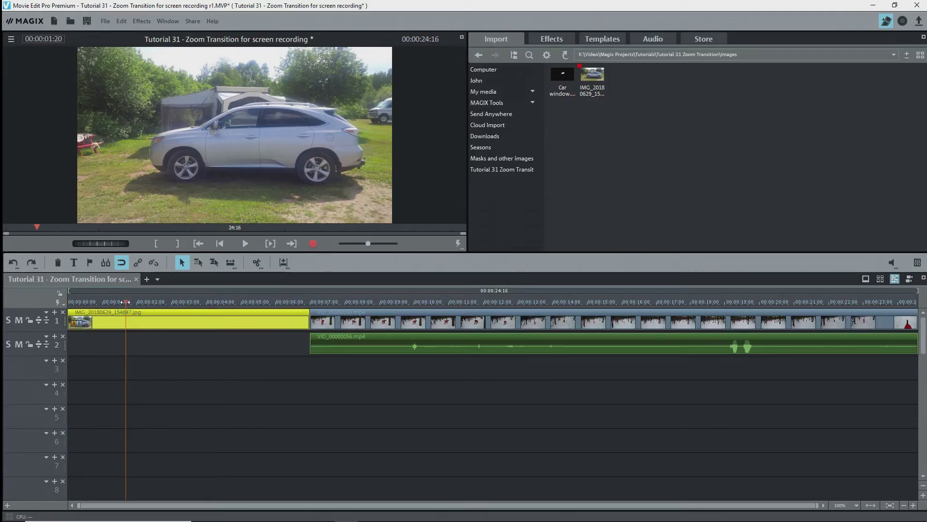
left_click_drag(125, 302, 338, 302)
left_click(350, 322)
key("space")
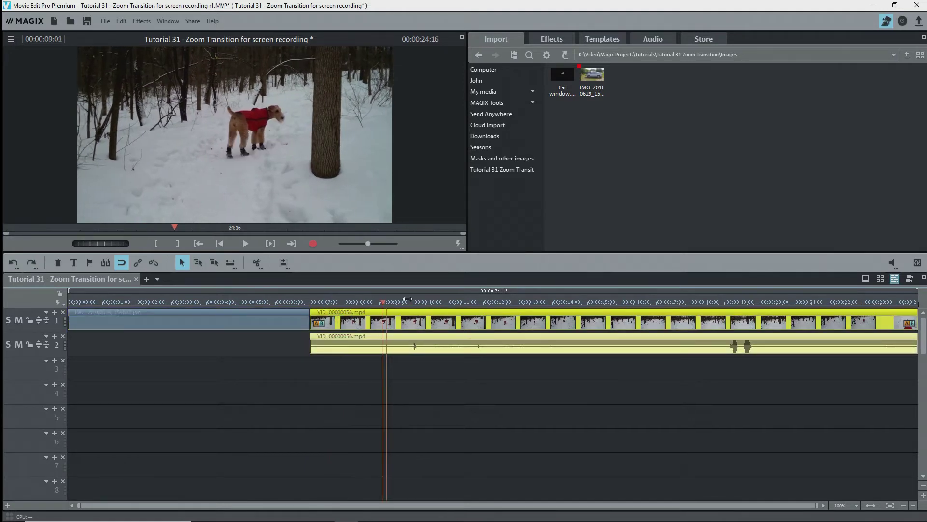
Step: Cut the car photo clip at 00:00:05:00 with Remove end and close the gap to the dog video
left_click(241, 302)
left_click(242, 321)
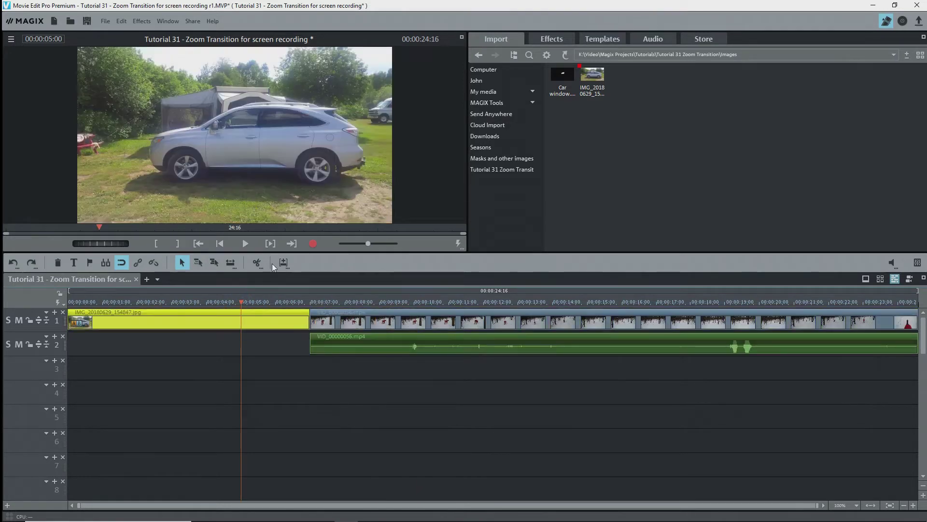
left_click(260, 266)
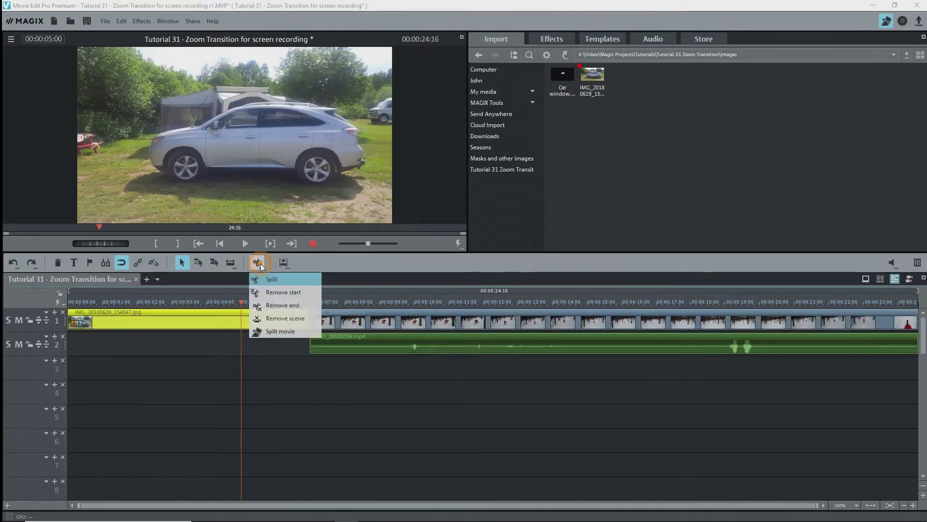
left_click(277, 303)
left_click_drag(383, 322, 315, 322)
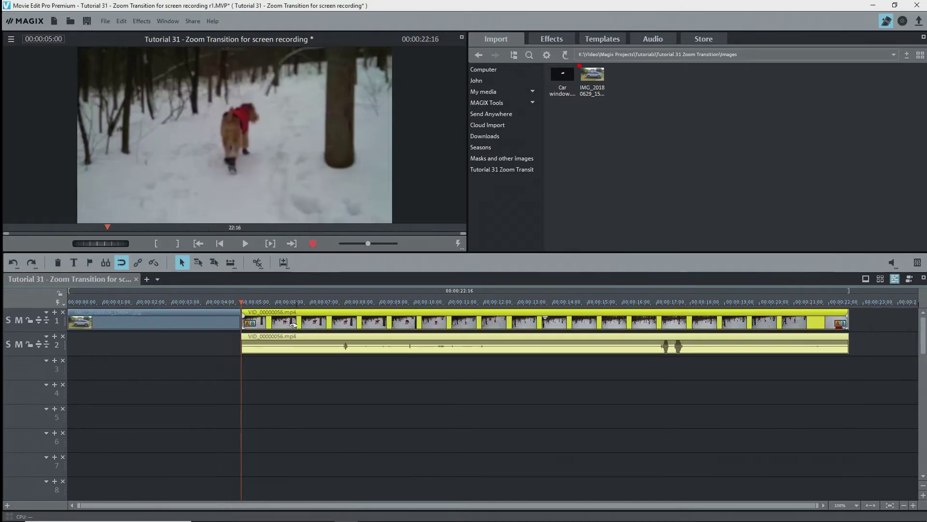
left_click(119, 323)
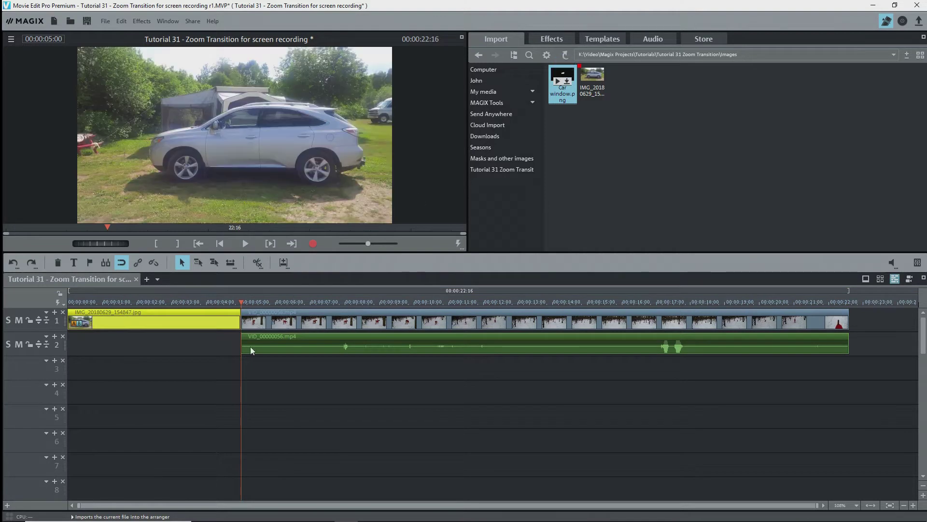
Step: Place Car window.png on track 3 at 0:00 and trim its end at five seconds
left_click_drag(250, 349, 222, 368)
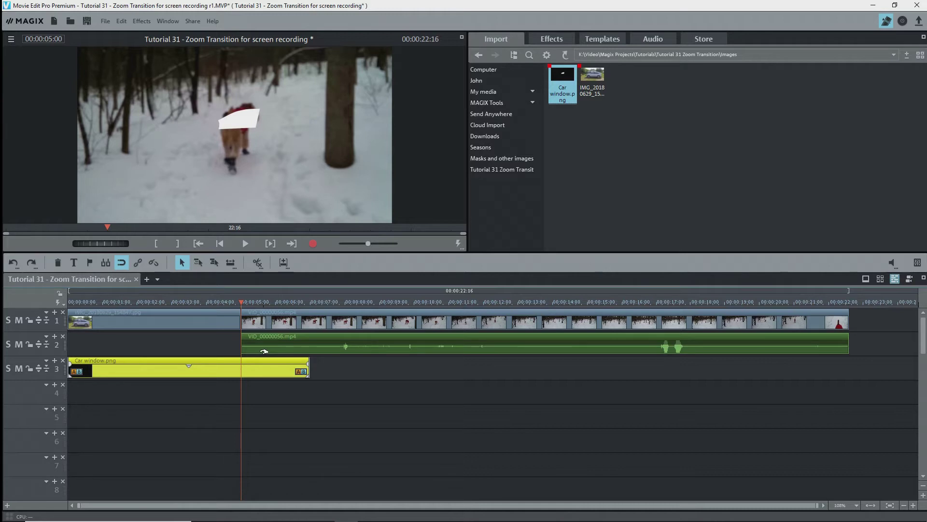
left_click(194, 321)
left_click(187, 369)
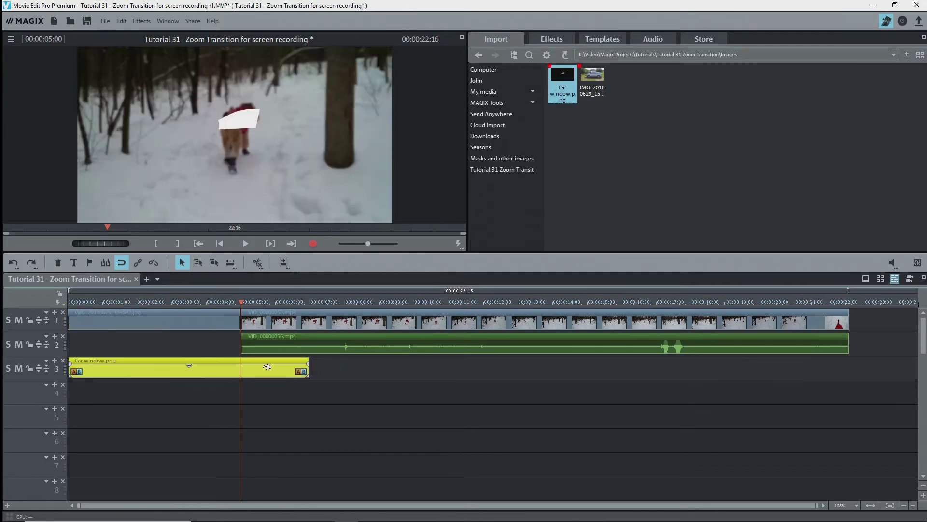
left_click(259, 267)
left_click(263, 303)
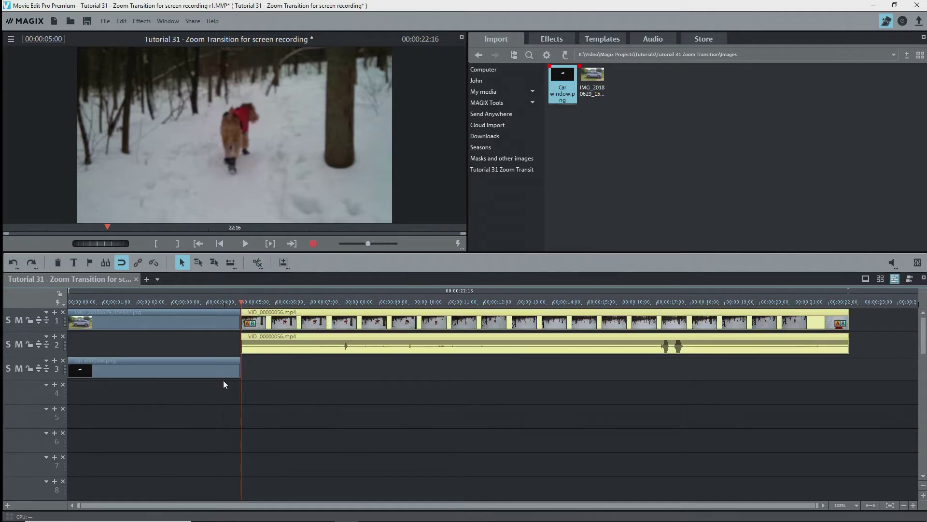
left_click(192, 370)
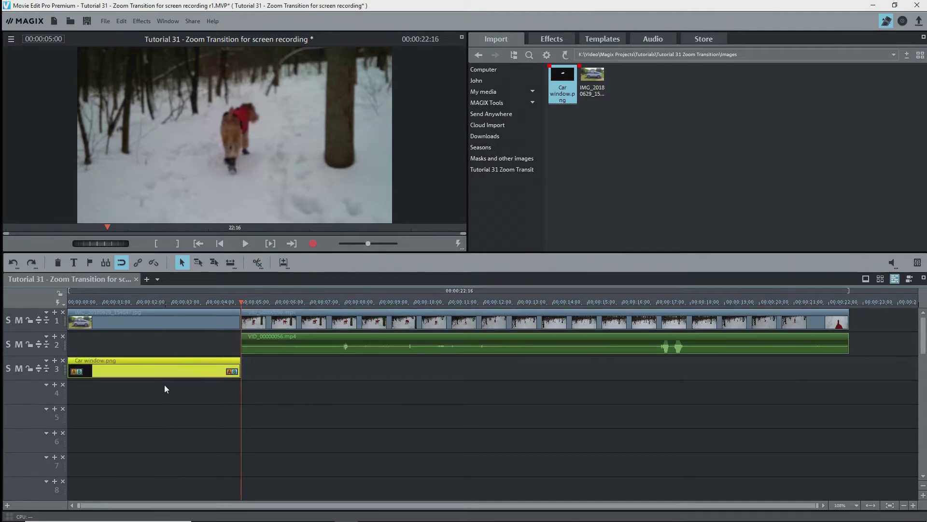
Step: Group the car photo clip with the Car window mask clip
left_click(176, 324)
left_click(172, 369, "ctrl")
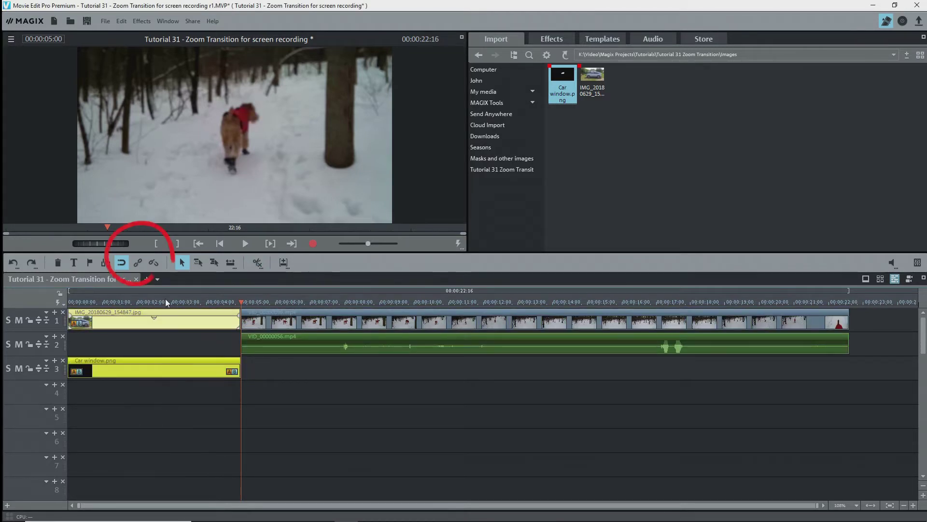
left_click(137, 263)
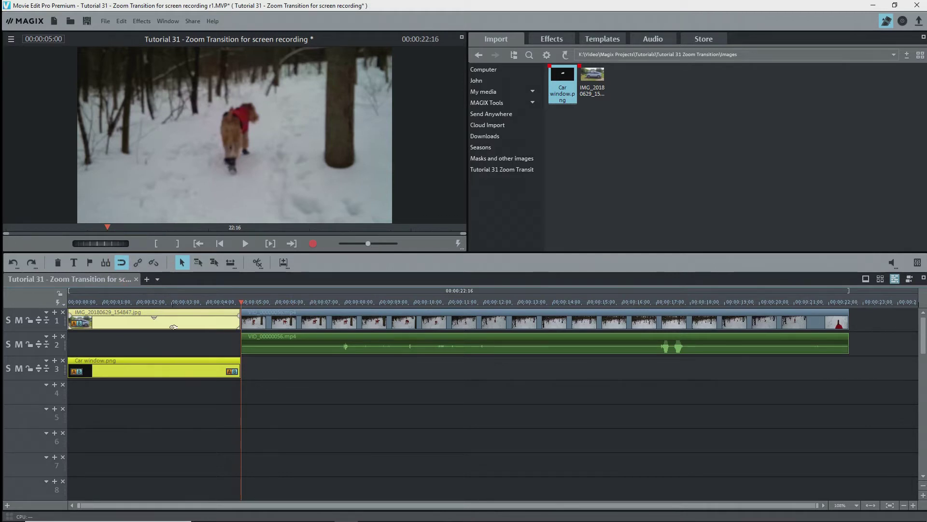
left_click(94, 302)
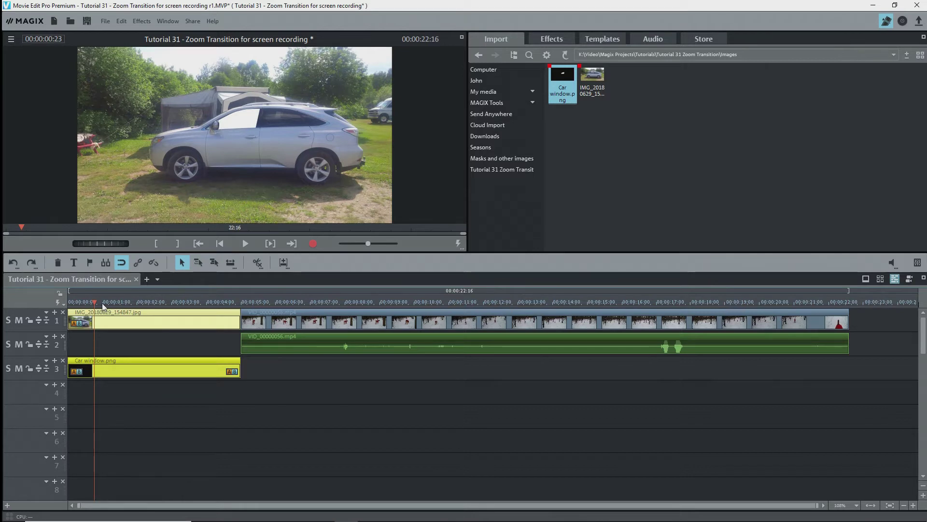
Step: Add a starting Size/Position keyframe on the car photo at the one-second mark
left_click(103, 303)
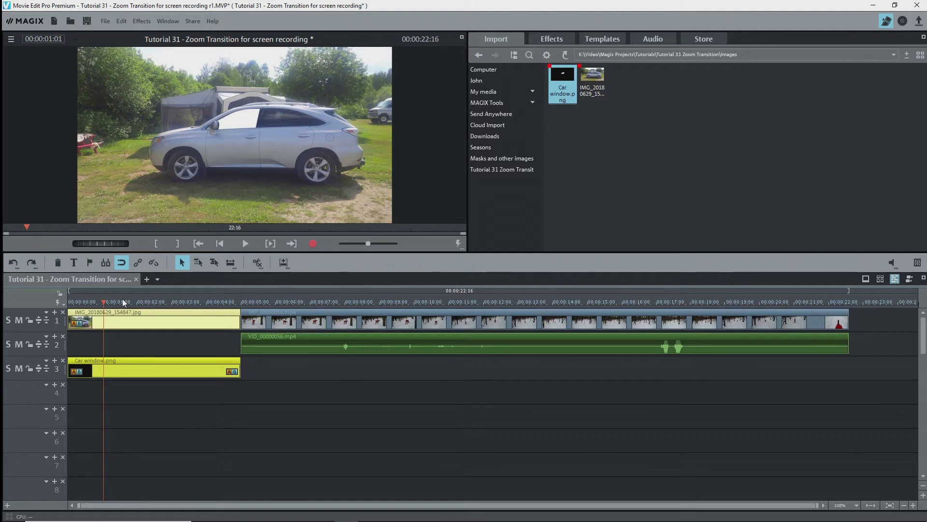
left_click(553, 37)
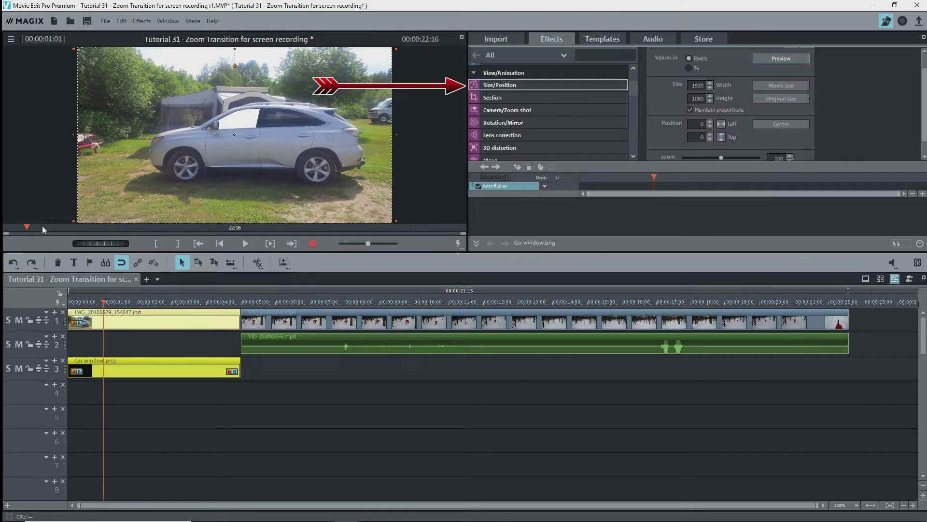
left_click(134, 324)
left_click(524, 85)
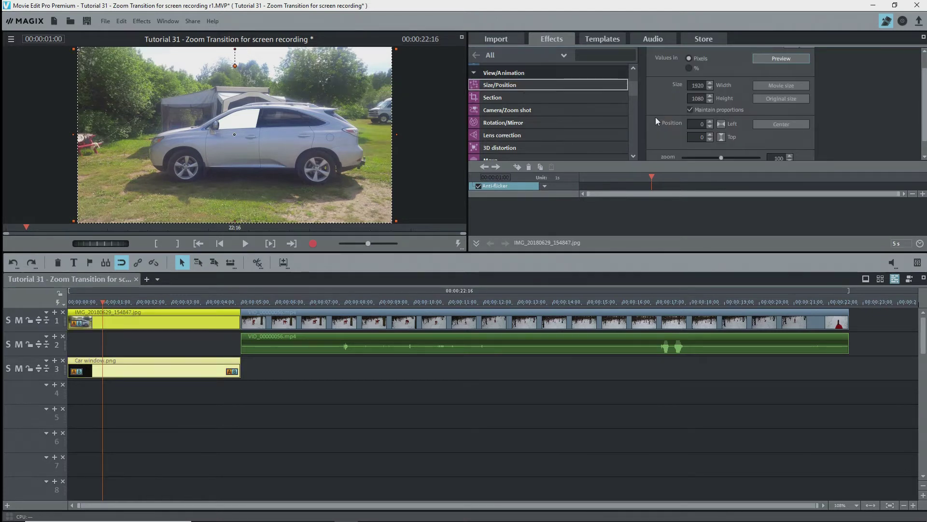
left_click(517, 168)
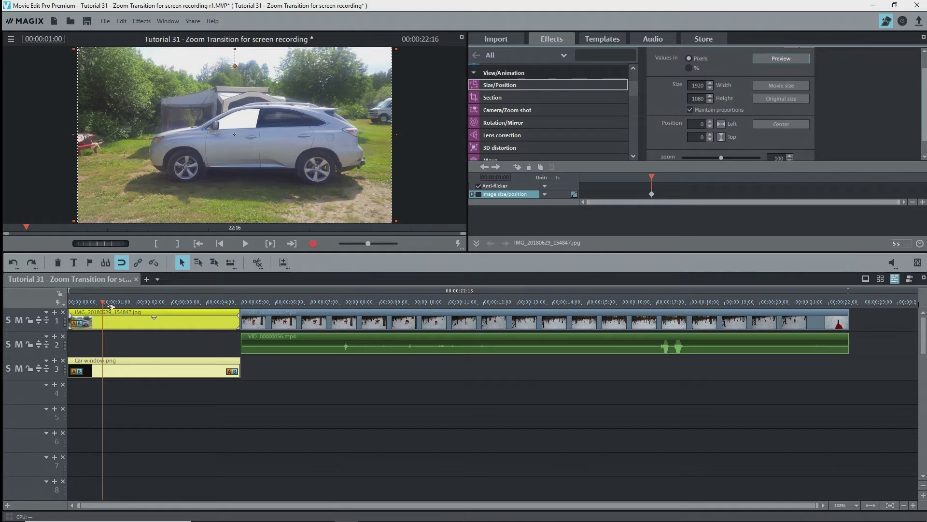
Step: At four seconds, zoom the photo to 200% and reposition it to keep the window in frame
left_click_drag(103, 302, 206, 302)
scroll(732, 144, "down", 1)
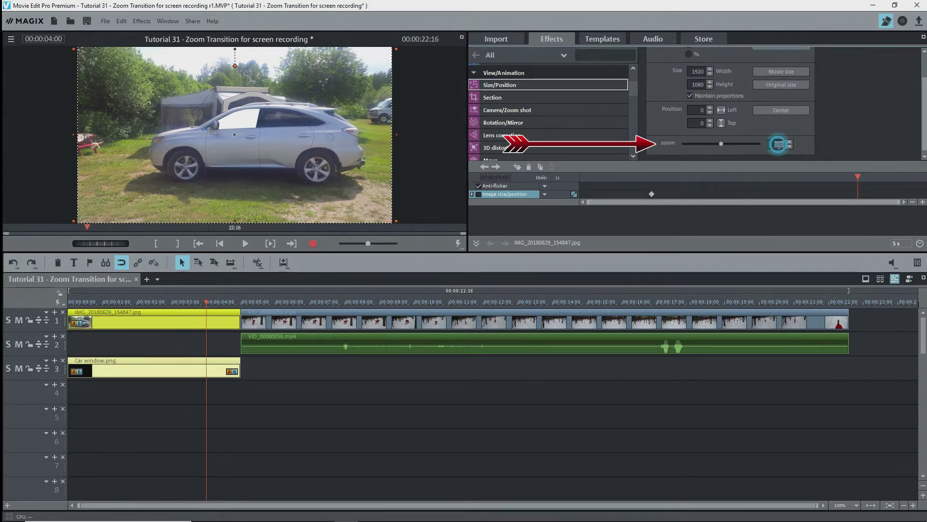
left_click_drag(721, 143, 791, 143)
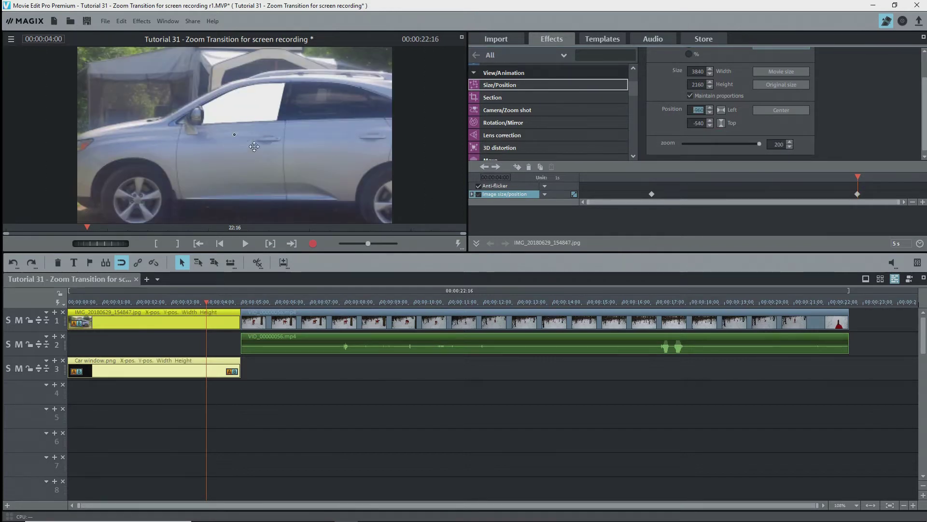
left_click_drag(234, 137, 233, 163)
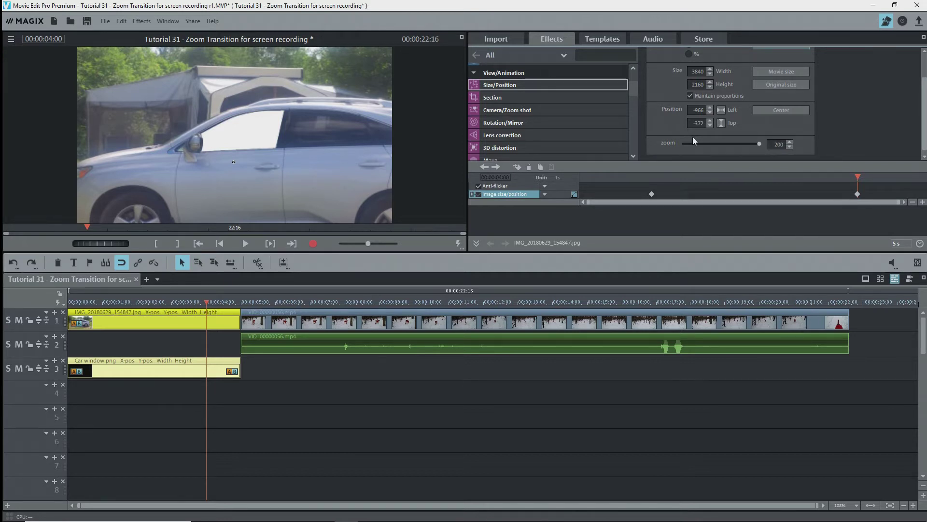
Step: On the photo clip's last frame, set the zoom to 1400
left_click(230, 302)
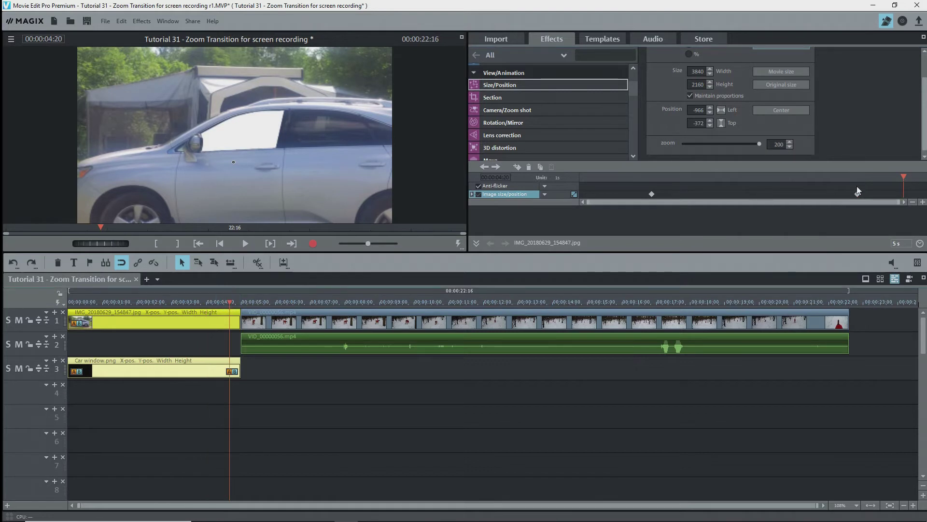
left_click(903, 177)
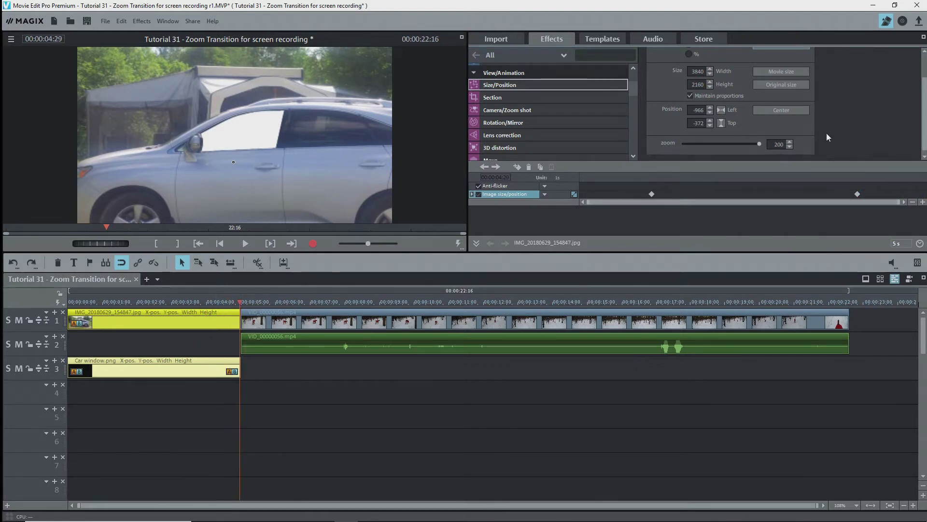
double_click(775, 144)
type("1400")
key("Return")
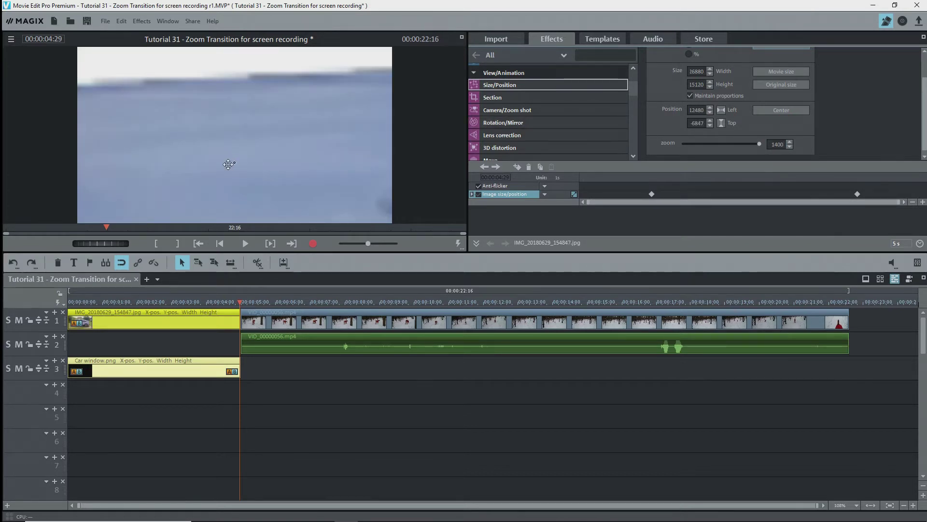
left_click_drag(233, 164, 232, 134)
Step: Set the photo's position to -13000 left and -5830 top, then return the playhead to the start
double_click(693, 112)
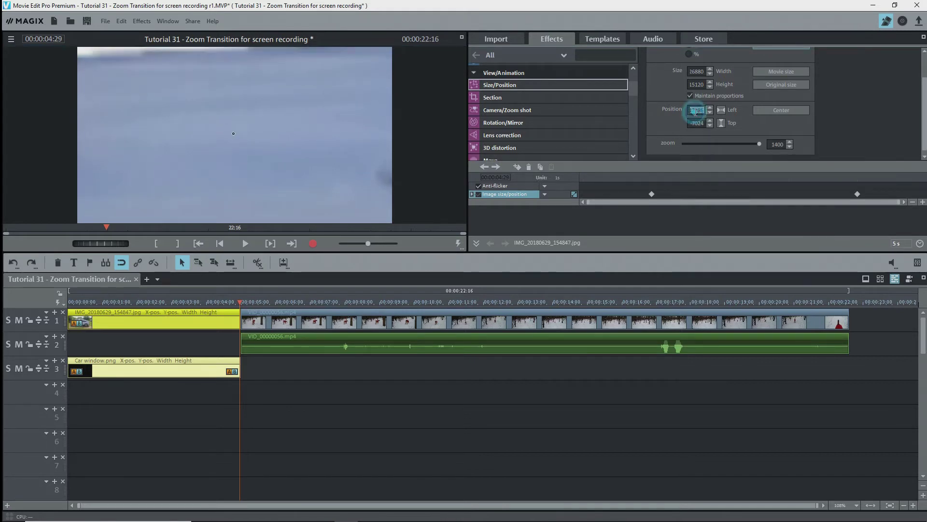
key("BackSpace")
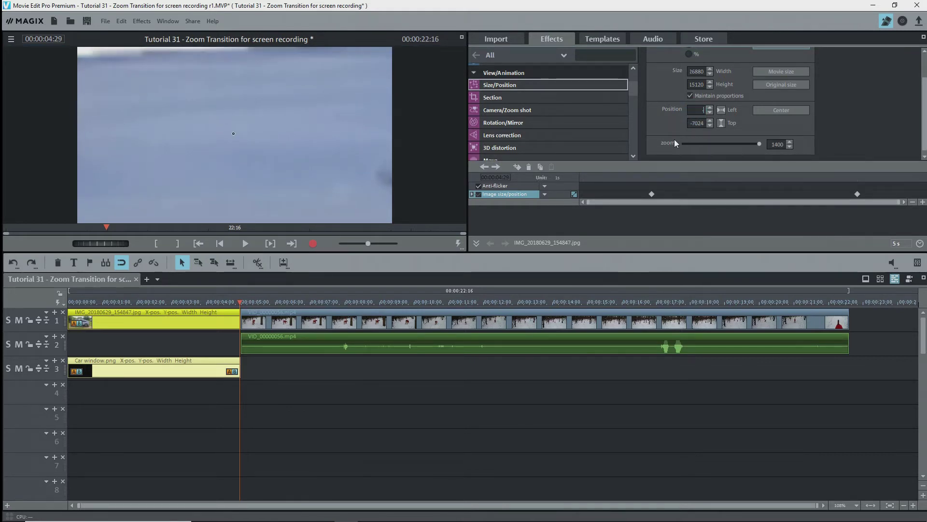
type("-130")
type("00")
key("Return")
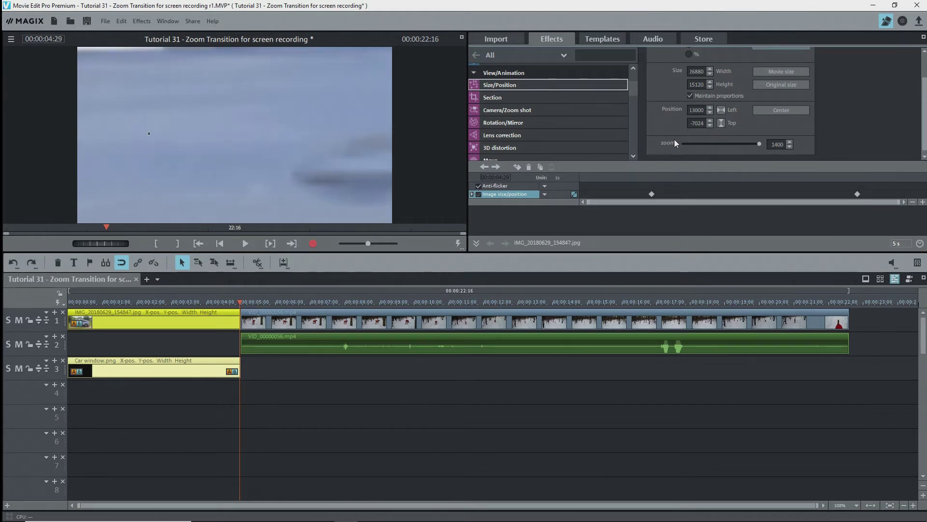
double_click(694, 124)
type("-5830")
key("Return")
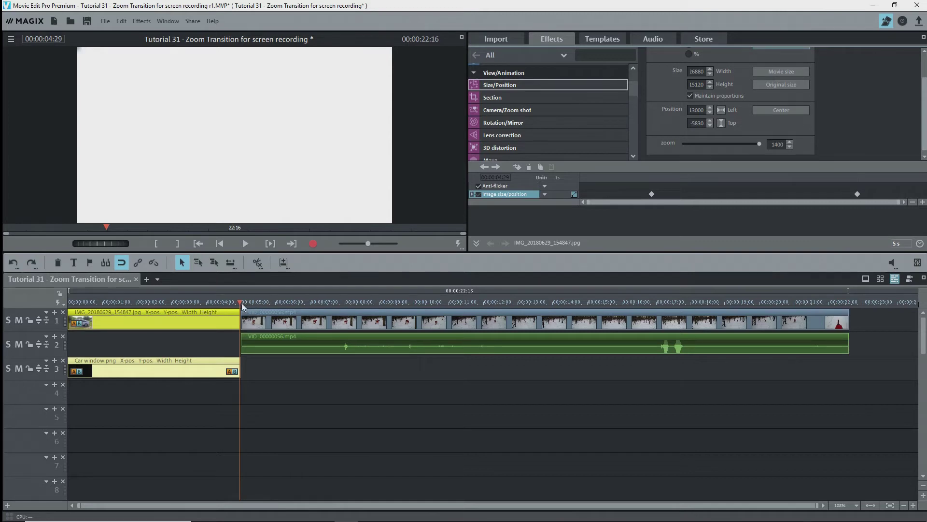
left_click_drag(242, 306, 68, 314)
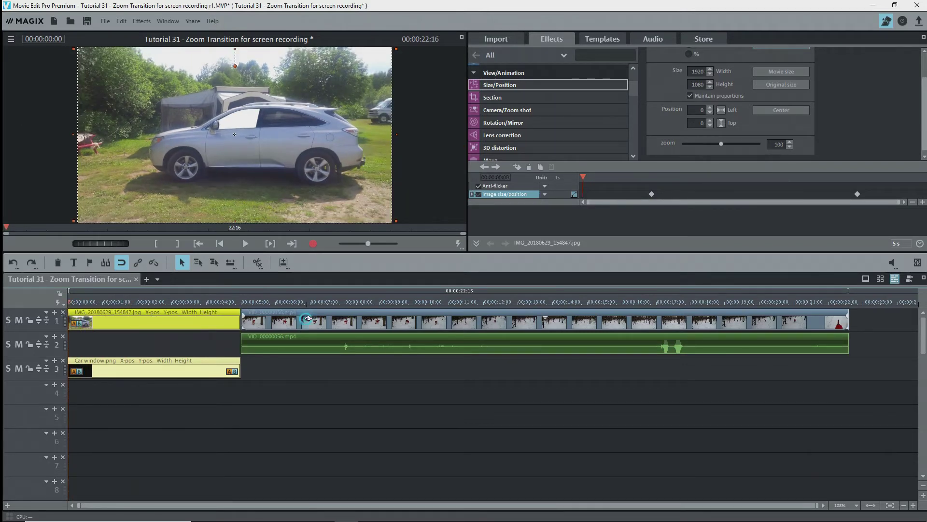
Step: Drag VID_00000056.mp4 with its audio onto tracks 4 and 5 at the timeline start
left_click_drag(307, 319, 104, 387)
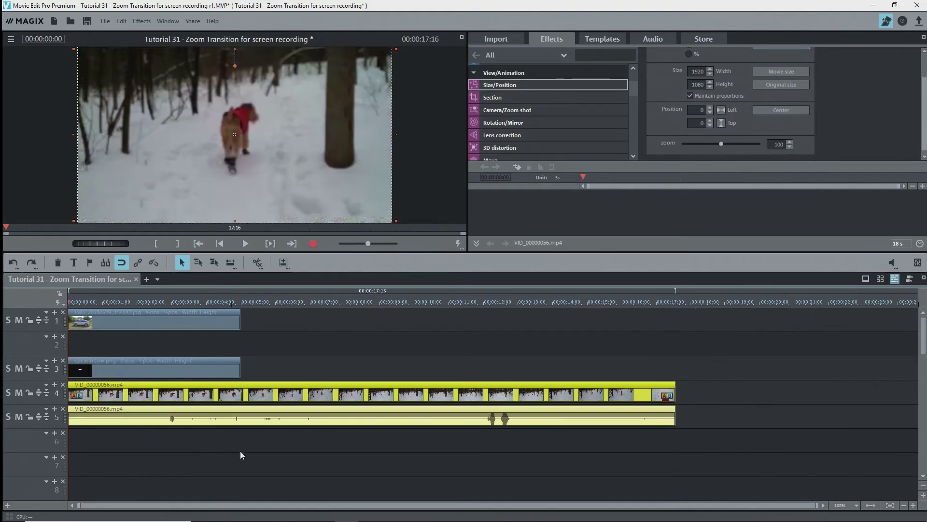
Step: Ungroup the car photo and car window clips, leaving only the car window selected
left_click(135, 370)
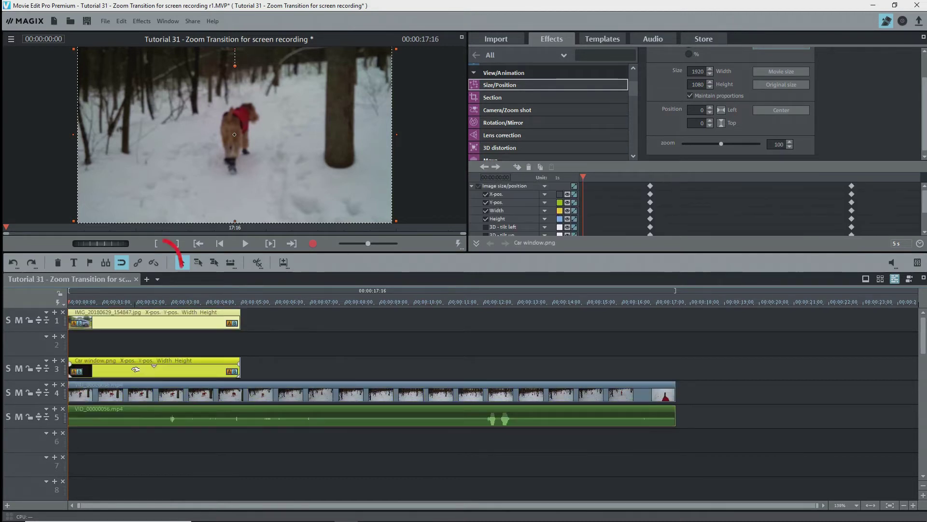
left_click(154, 262)
left_click(137, 373)
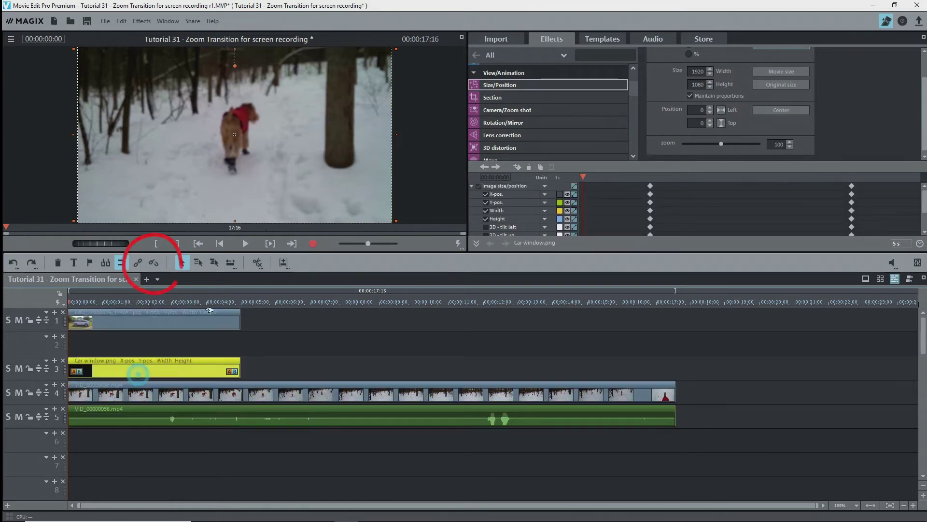
Step: Apply an Alpha chroma key to Car window.png and preview the dog showing through
left_click_drag(631, 88, 633, 84)
scroll(501, 84, "down", 2)
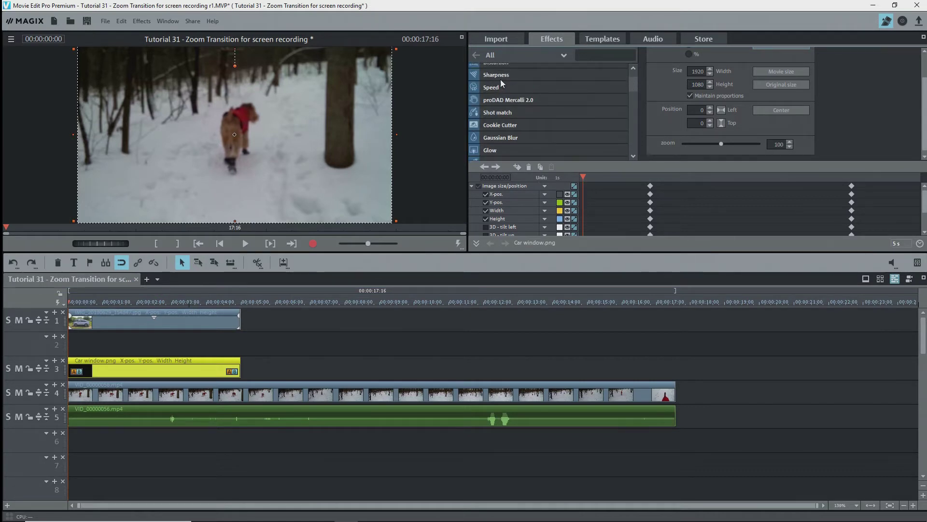
scroll(501, 84, "up", 3)
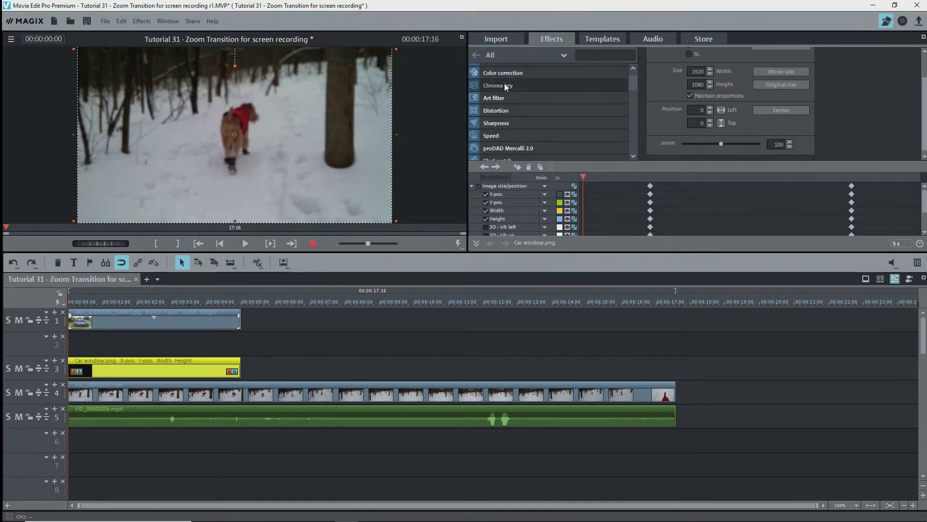
left_click(504, 84)
left_click(718, 121)
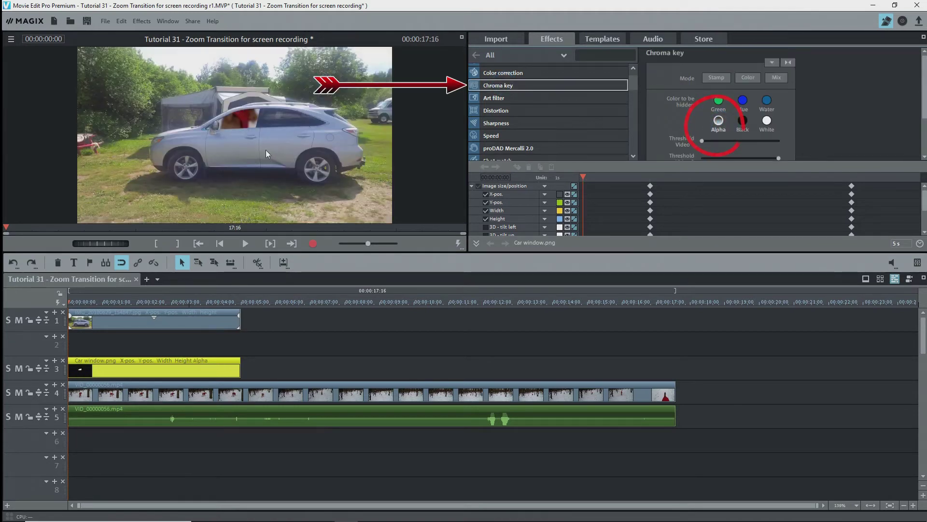
left_click(177, 371)
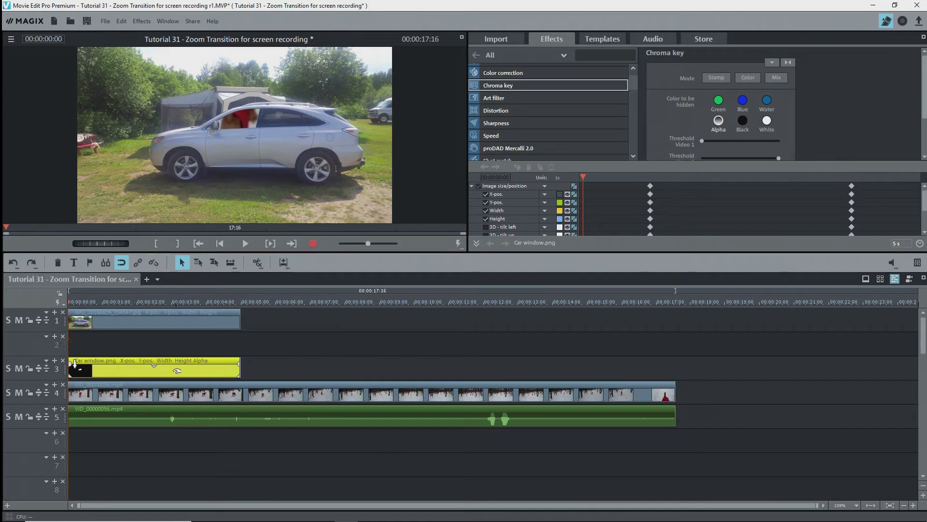
left_click_drag(145, 295, 57, 292)
left_click(160, 322)
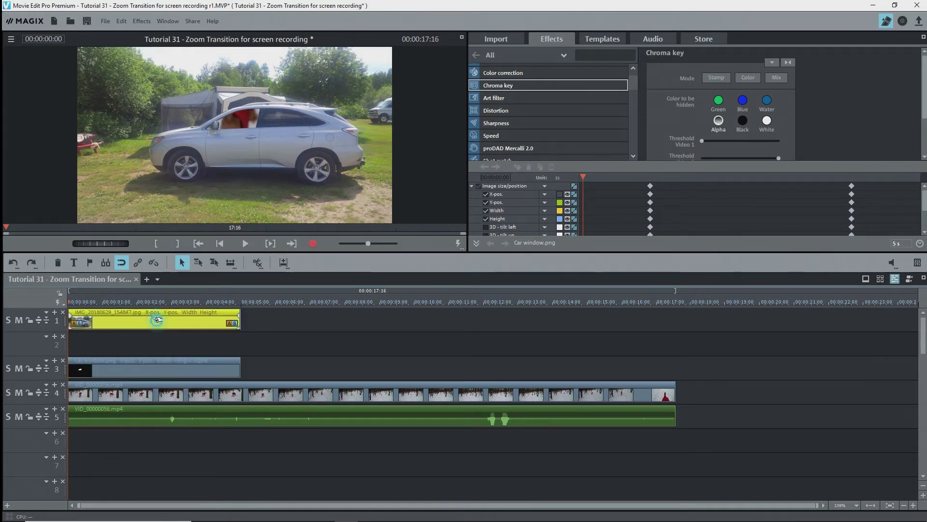
Step: Add a size/position keyframe to the dog video at the photo's 1-second keyframe
left_click(471, 185)
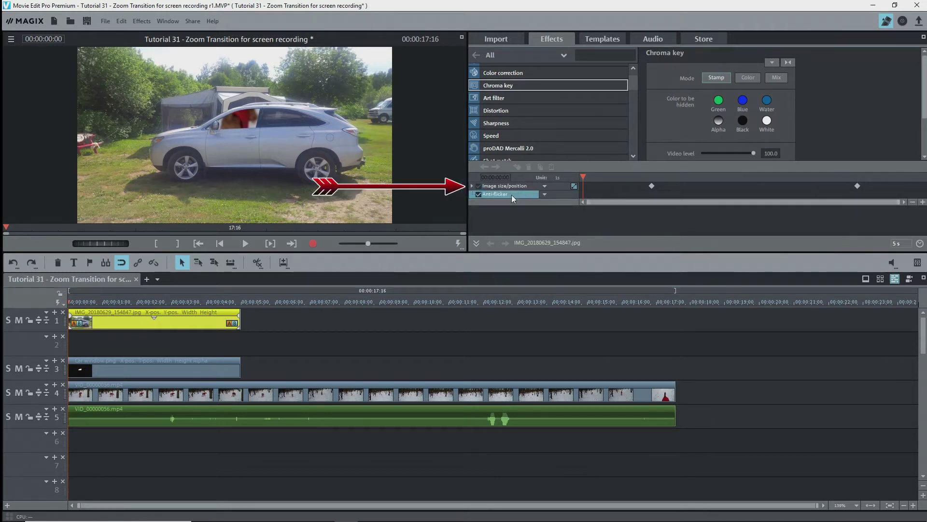
left_click(507, 187)
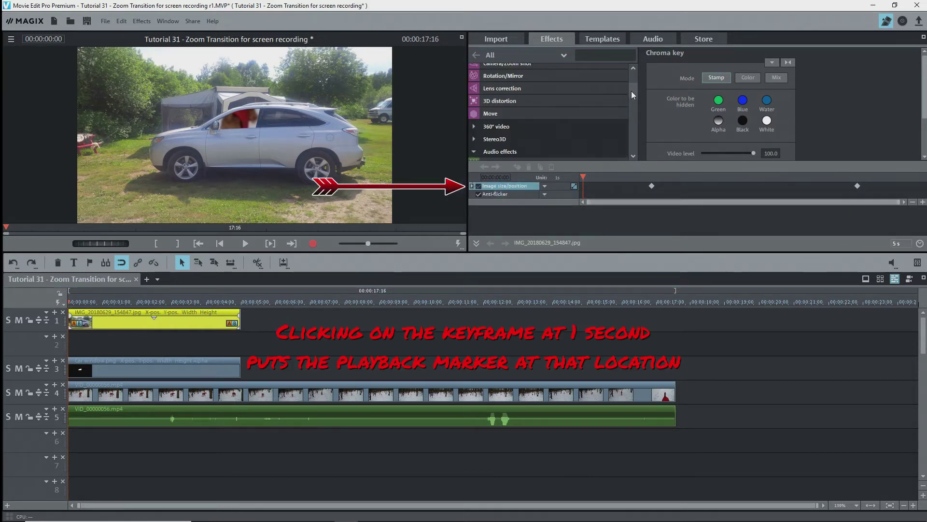
left_click(525, 115)
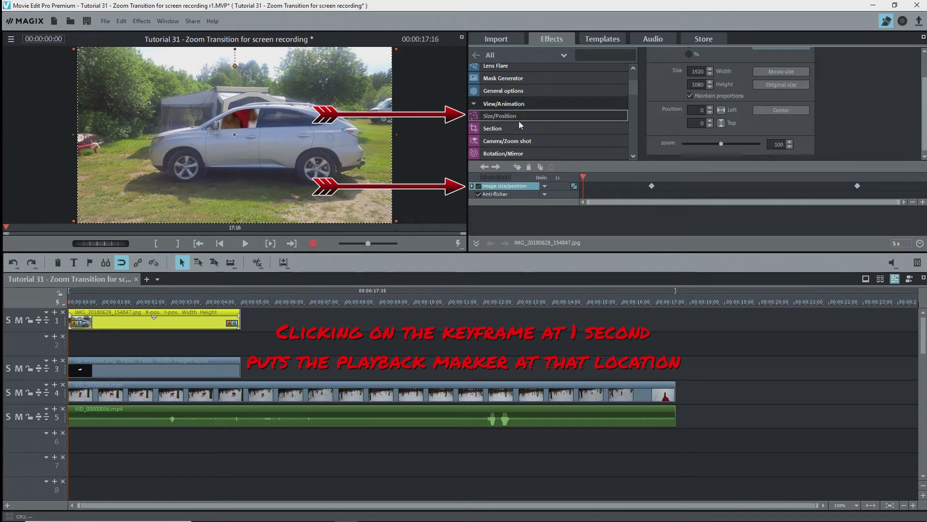
left_click(496, 166)
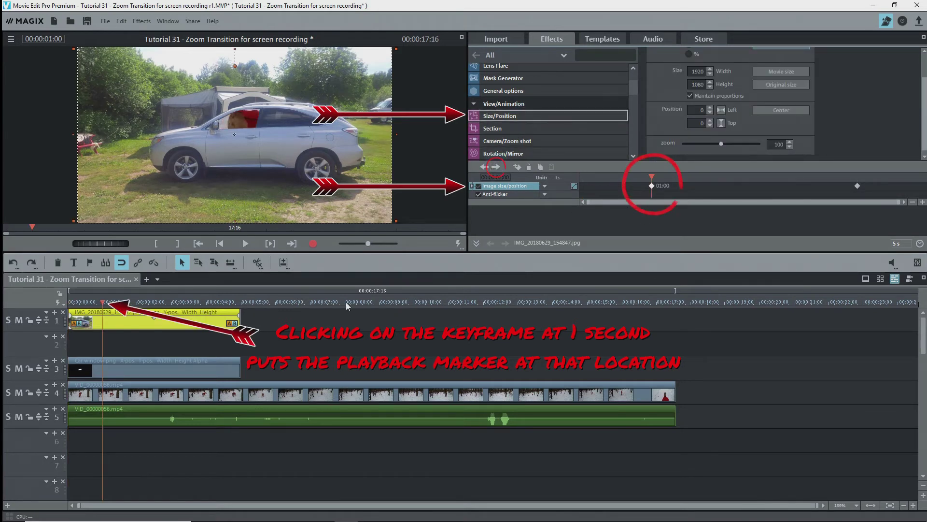
left_click(123, 395)
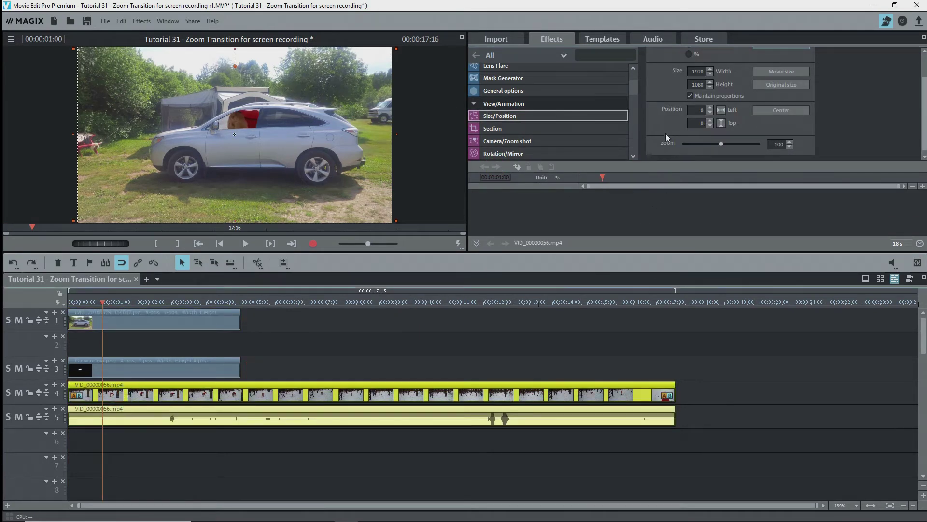
left_click(517, 167)
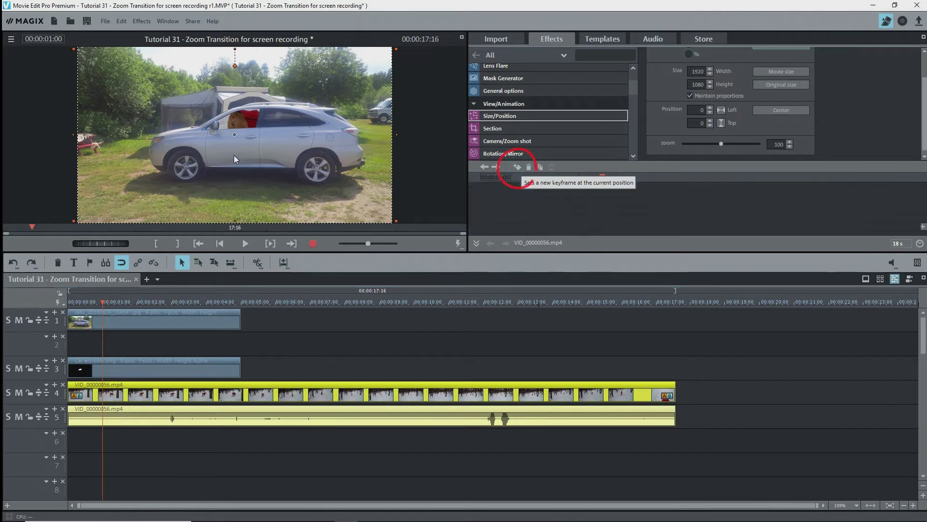
Step: Add a matching dog video keyframe at 4 seconds, then return to 1 second
left_click(472, 186)
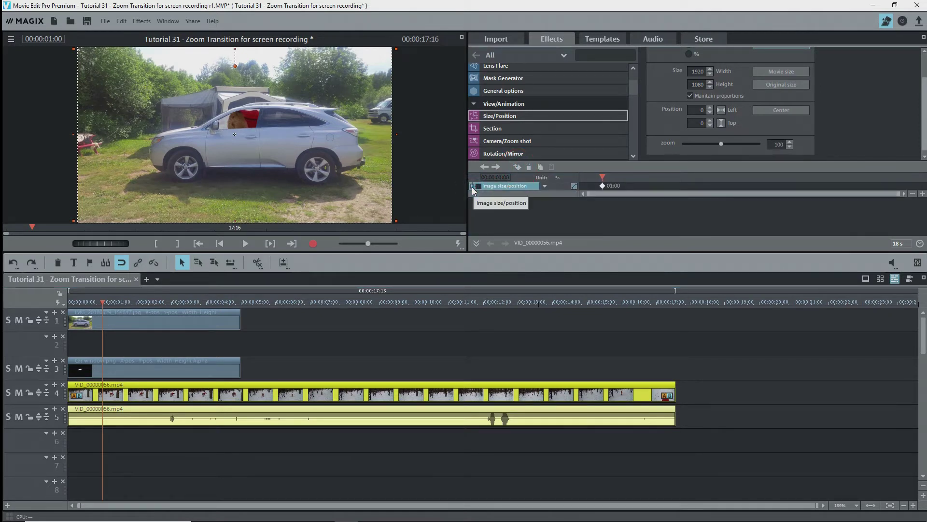
left_click(135, 319)
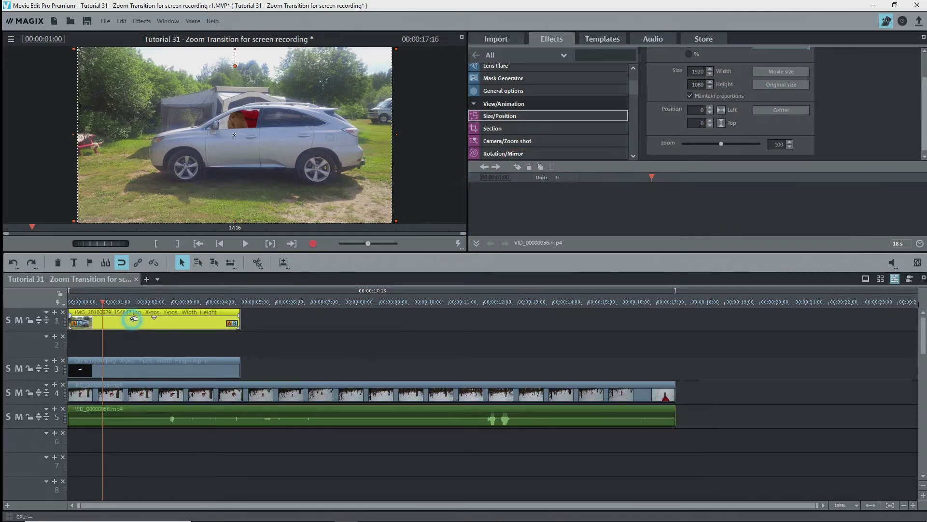
left_click(496, 167)
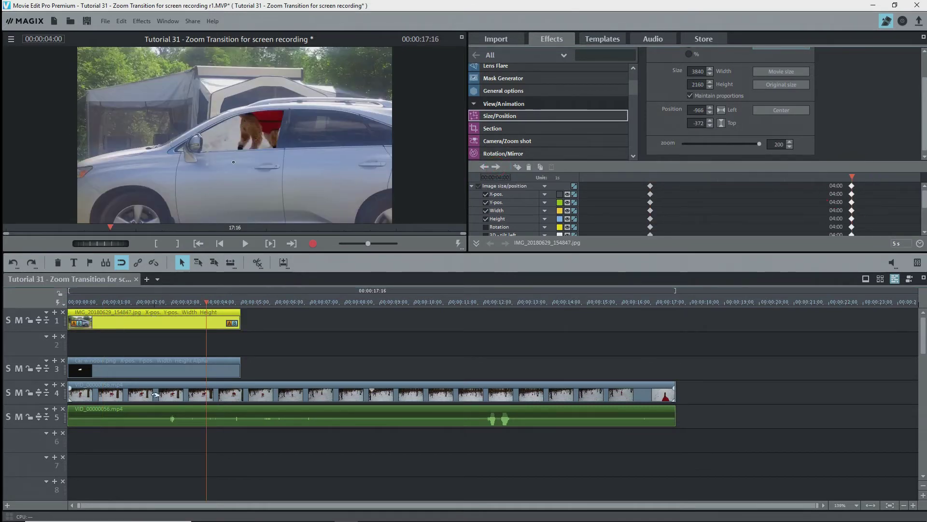
left_click(153, 396)
left_click(516, 167)
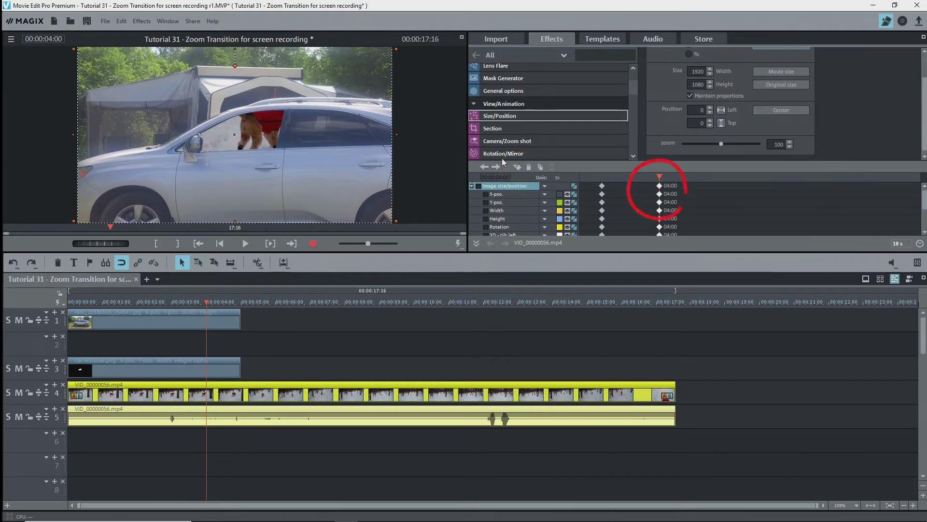
left_click(484, 166)
left_click(472, 186)
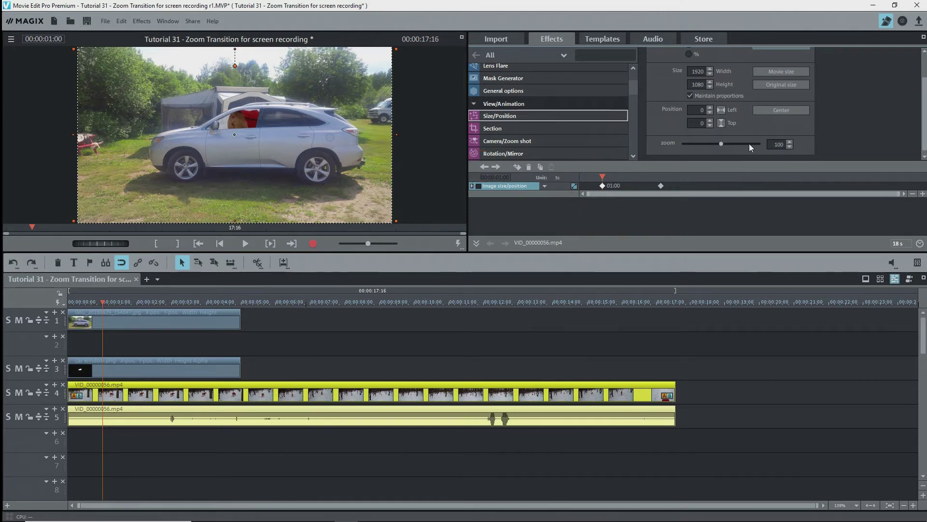
Step: At 1 second, set the dog video zoom to 27 and place it over the car window
double_click(769, 144)
type("27")
key("Return")
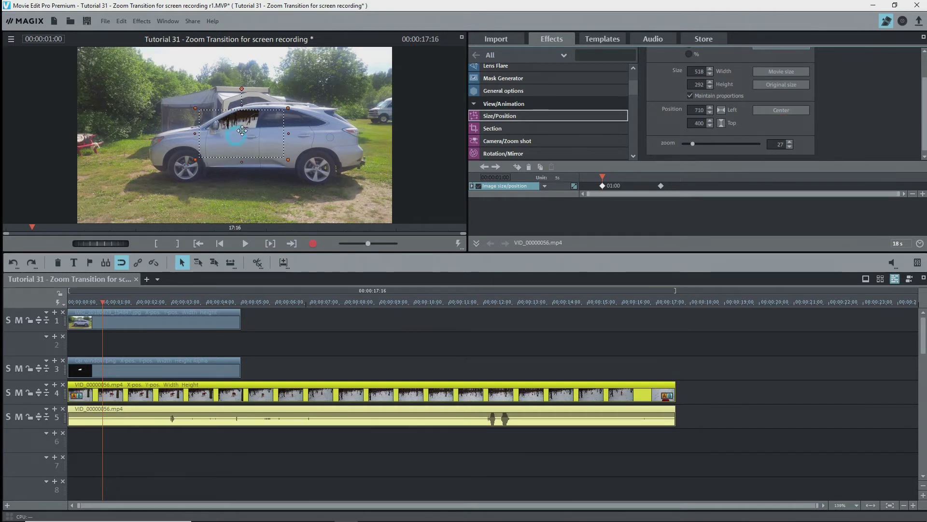
left_click_drag(235, 136, 241, 121)
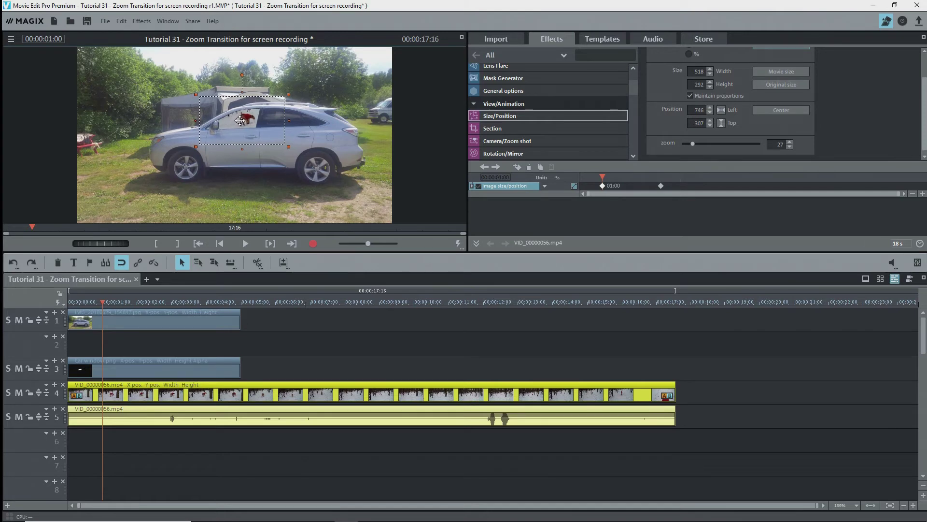
Step: At the 4-second keyframe, shrink the video to zoom 43 aligned with the window, then preview
left_click(496, 167)
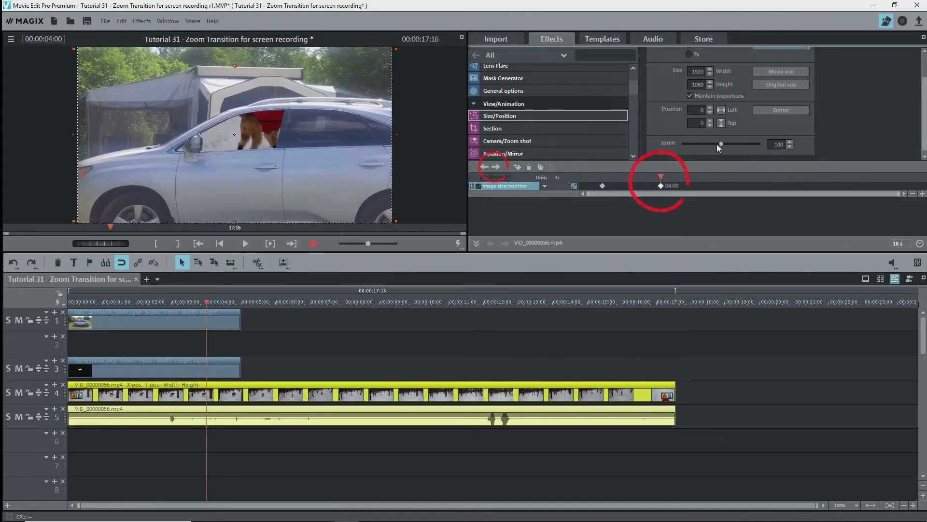
left_click_drag(720, 144, 699, 146)
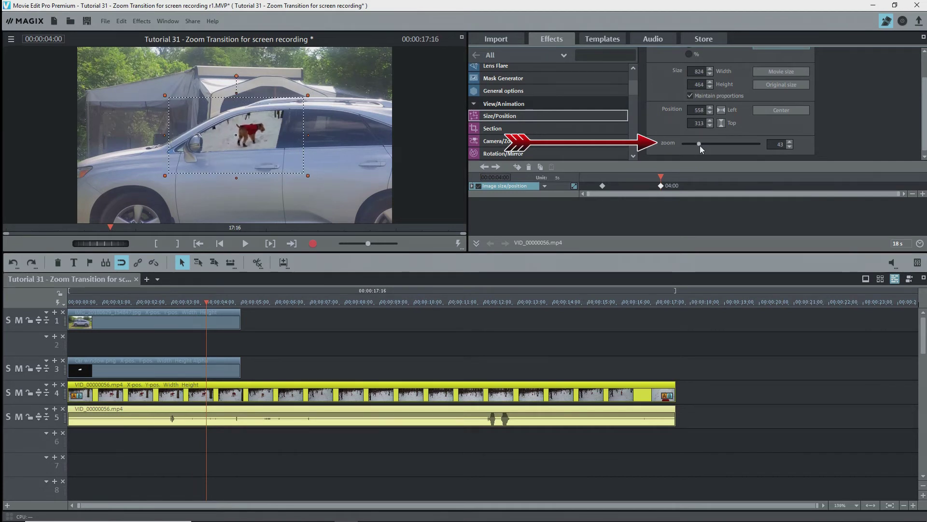
left_click_drag(234, 137, 238, 134)
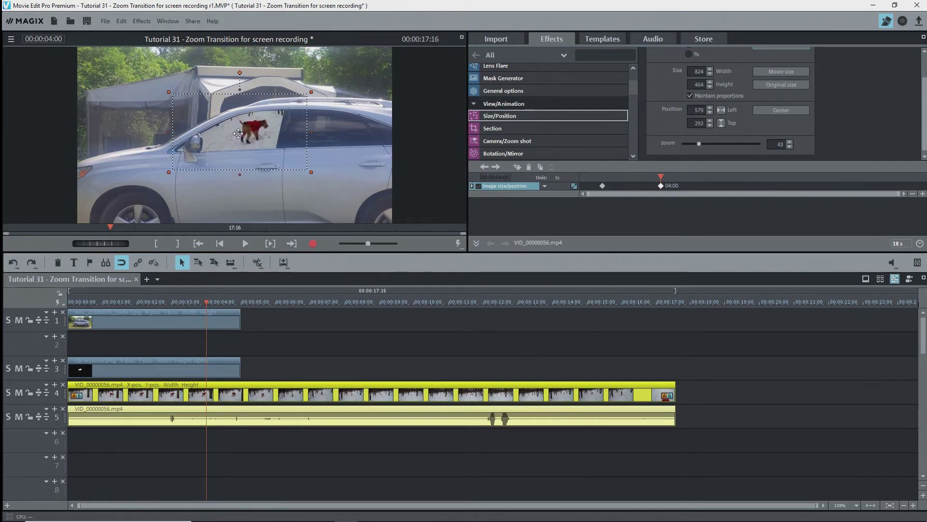
left_click_drag(203, 300, 175, 305)
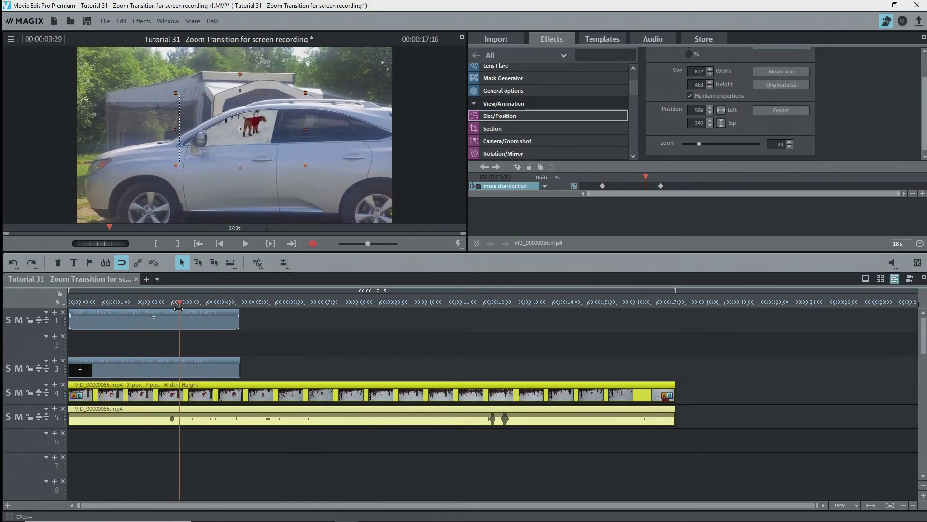
Step: At the 4-second keyframe, shift the dog video slightly left to Left 567
left_click_drag(643, 182, 650, 182)
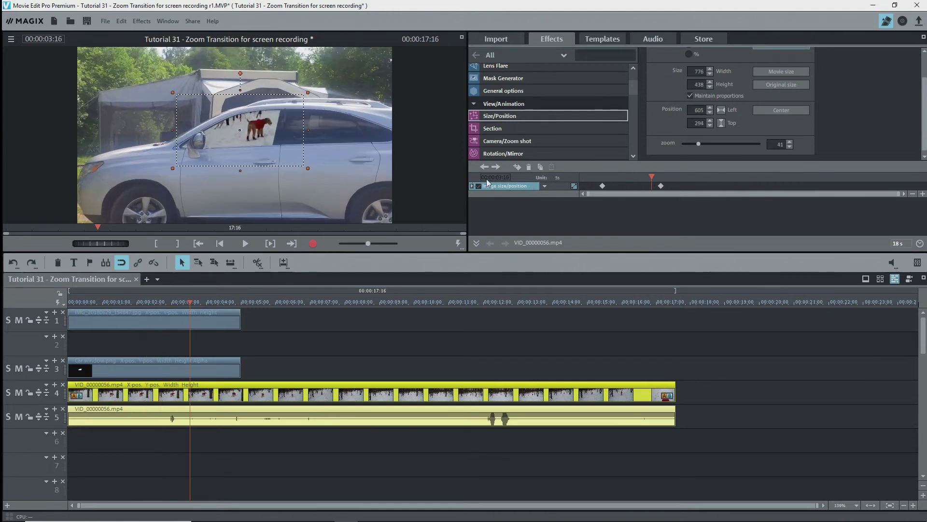
left_click(496, 166)
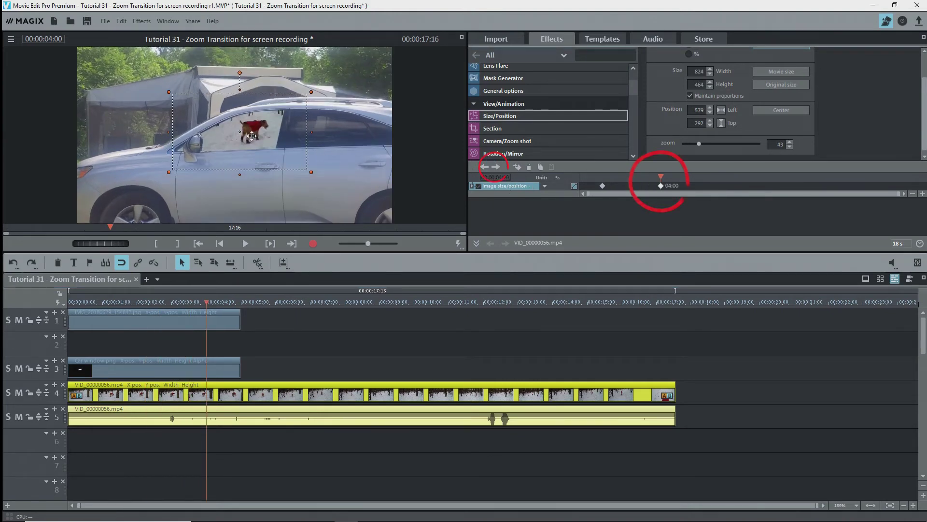
left_click_drag(252, 136, 250, 136)
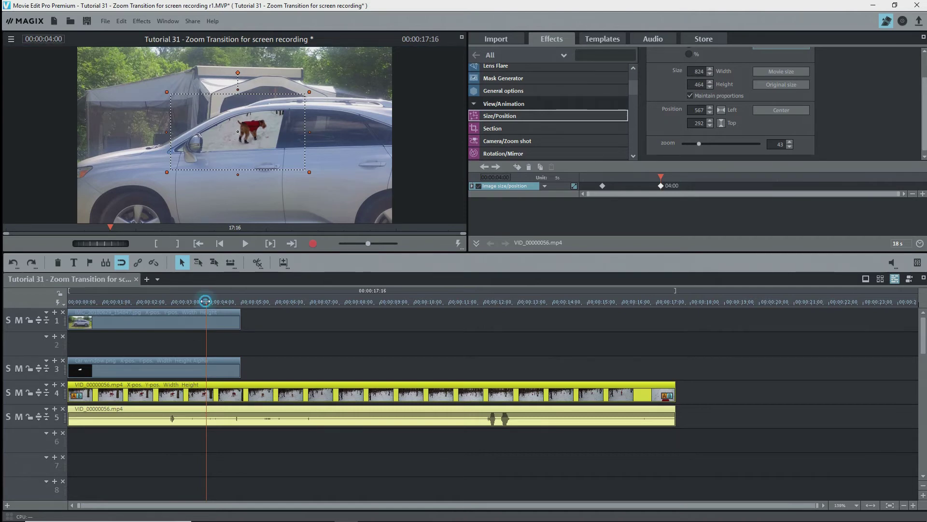
Step: At exactly 5 seconds, make the dog video fill the frame at 1920 × 1080, position 0/0
left_click(242, 302)
left_click_drag(242, 303, 241, 303)
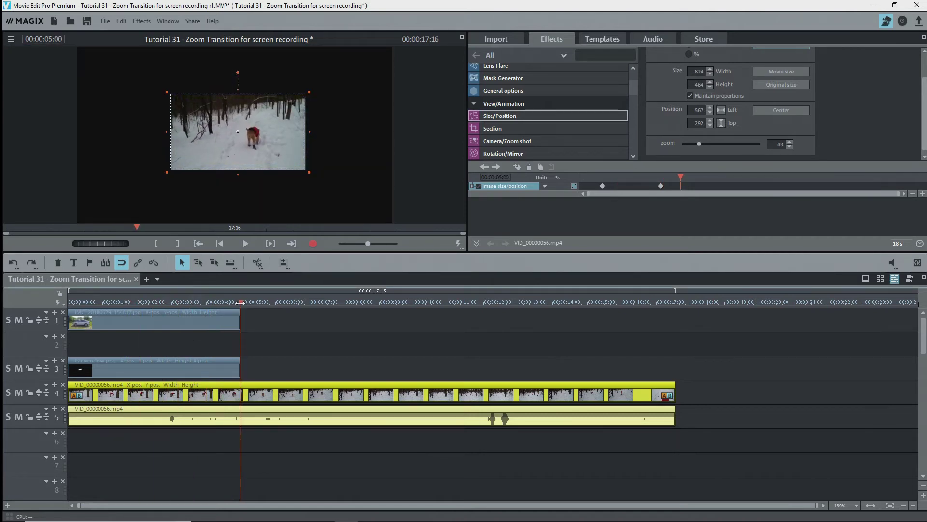
left_click(471, 186)
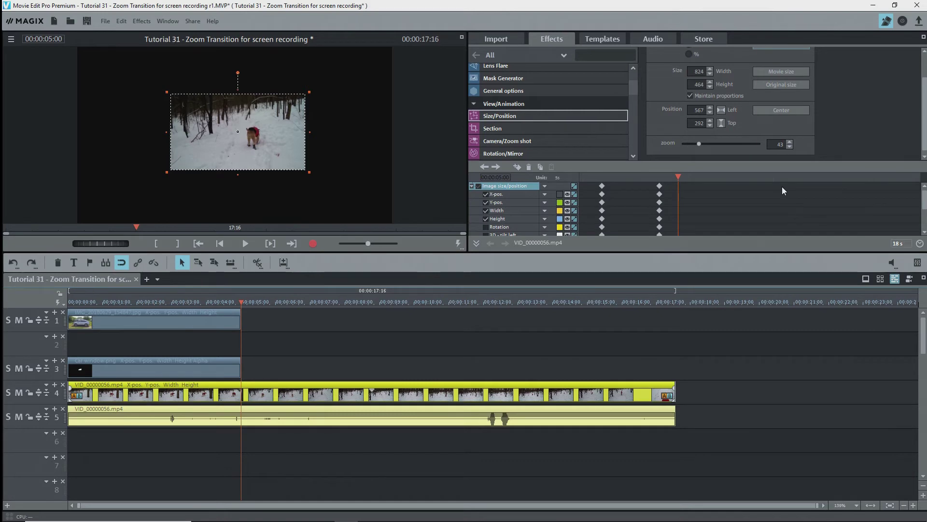
left_click(781, 71)
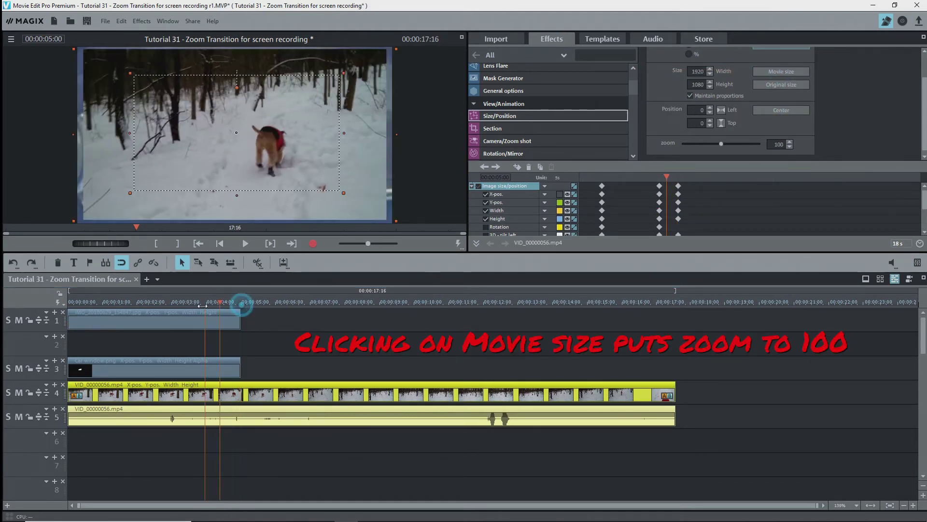
left_click_drag(240, 303, 273, 327)
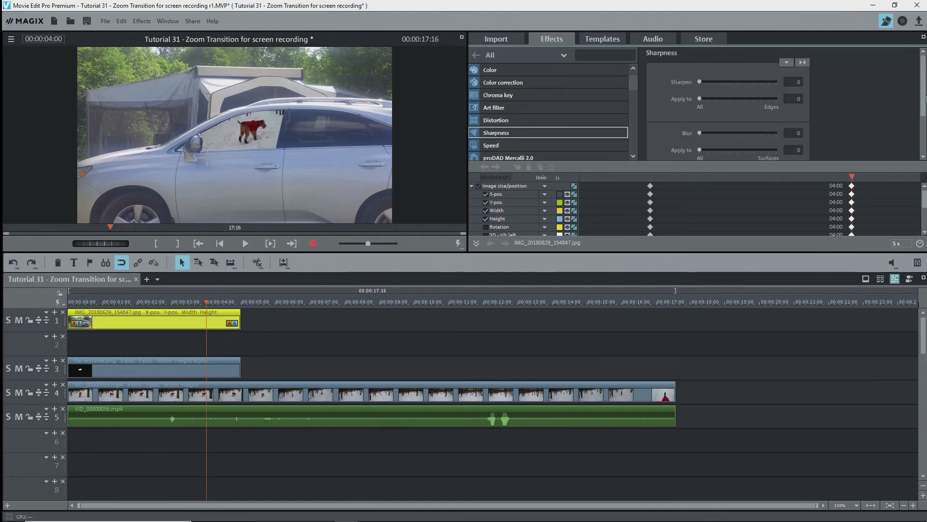
Step: Test an artistic blur on the car photo, leave it at 0, and scroll to the HitFilm effects
left_click_drag(926, 99, 925, 141)
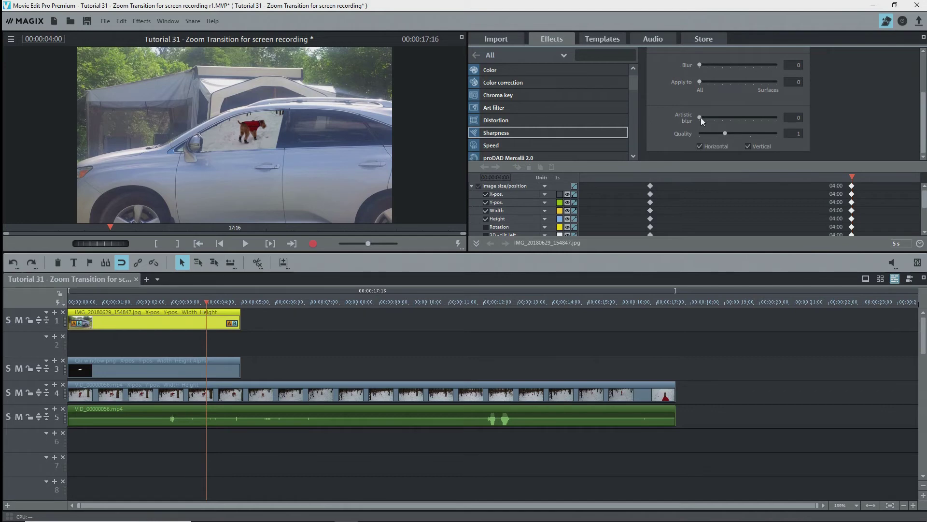
left_click_drag(700, 117, 722, 117)
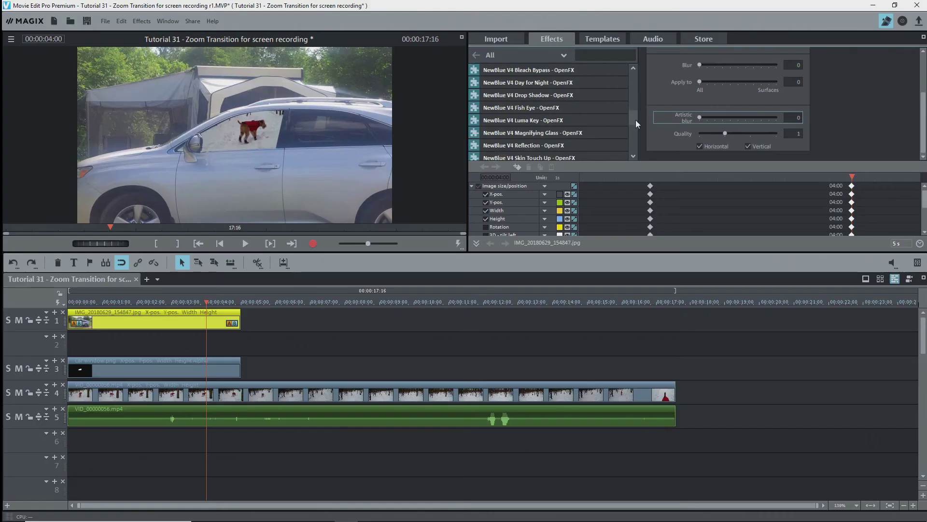
left_click_drag(635, 120, 633, 145)
scroll(634, 145, "down", 3)
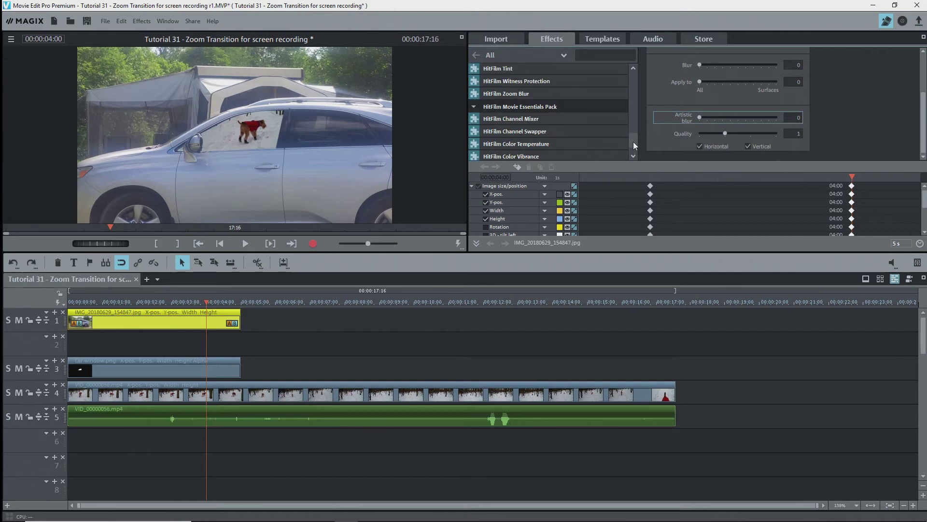
Step: Apply HitFilm Zoom Blur to the car photo with a Strength 0 keyframe at 4:00
left_click(557, 138)
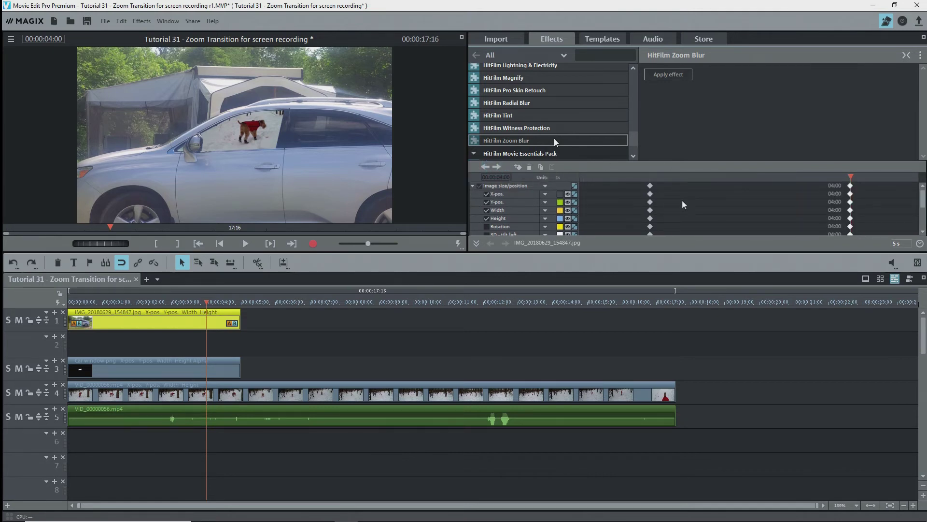
left_click(668, 74)
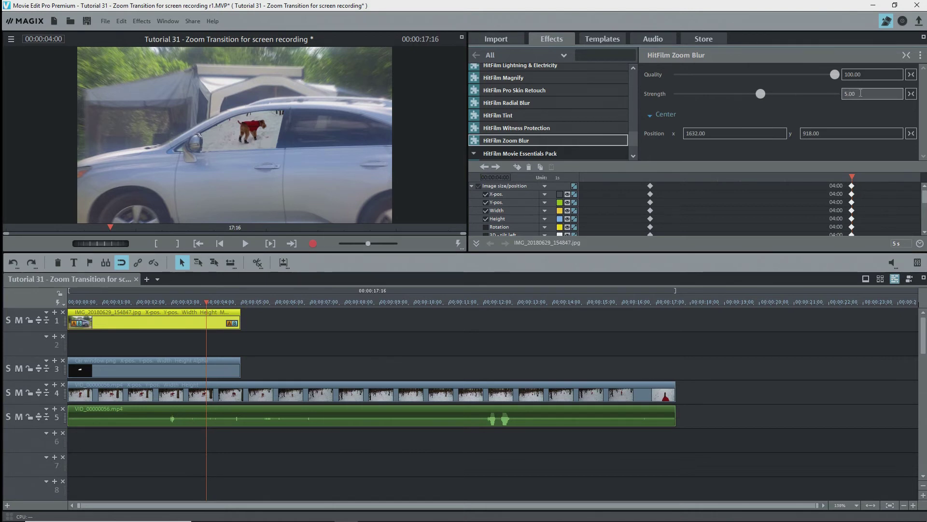
left_click(861, 93)
scroll(861, 94, "down", 3)
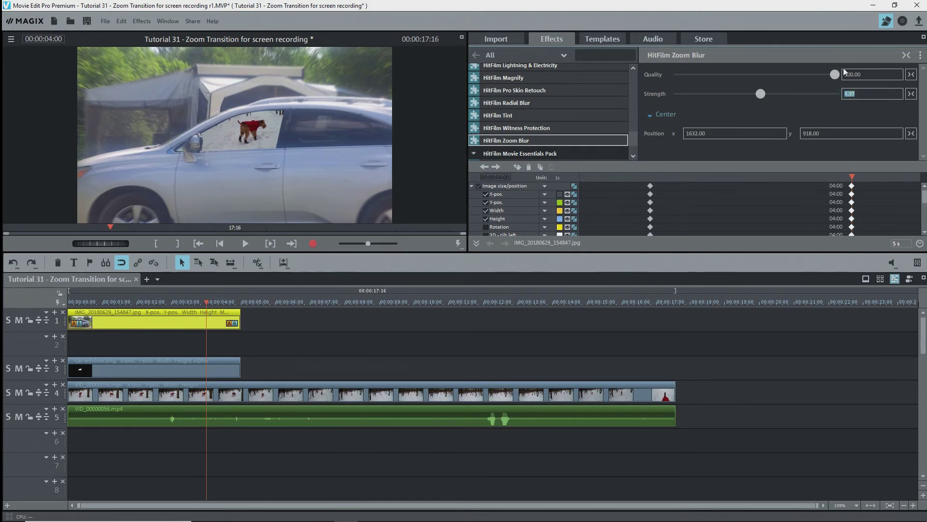
type("0")
key("Return")
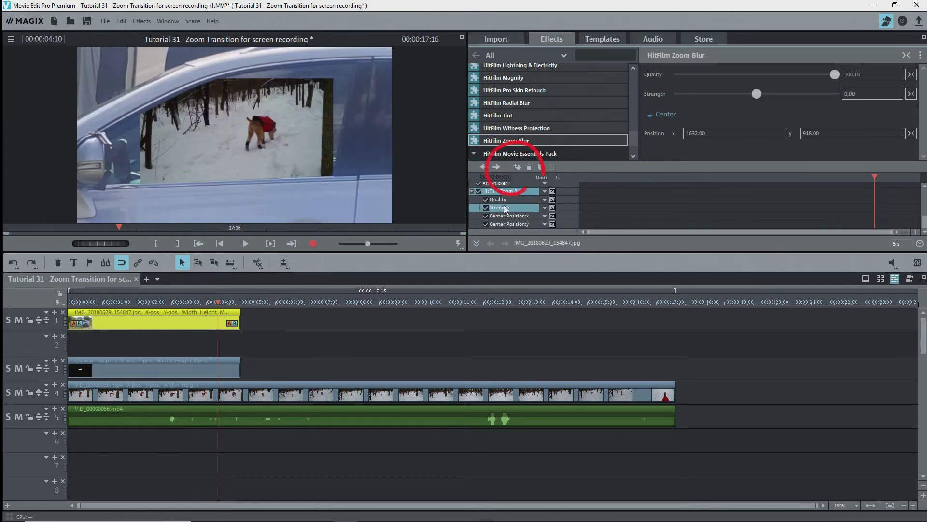
left_click(517, 166)
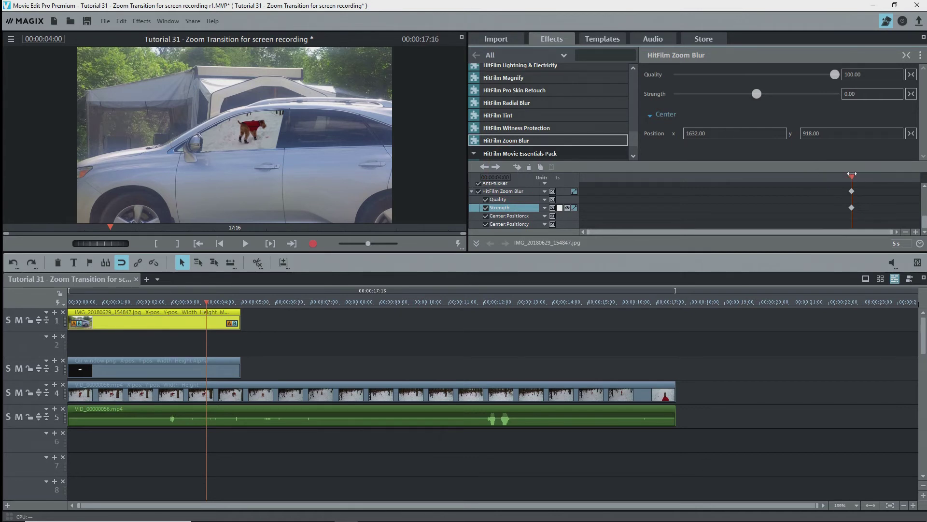
Step: Keyframe the zoom blur Strength up to about 100 at 4:17
left_click_drag(851, 175, 890, 174)
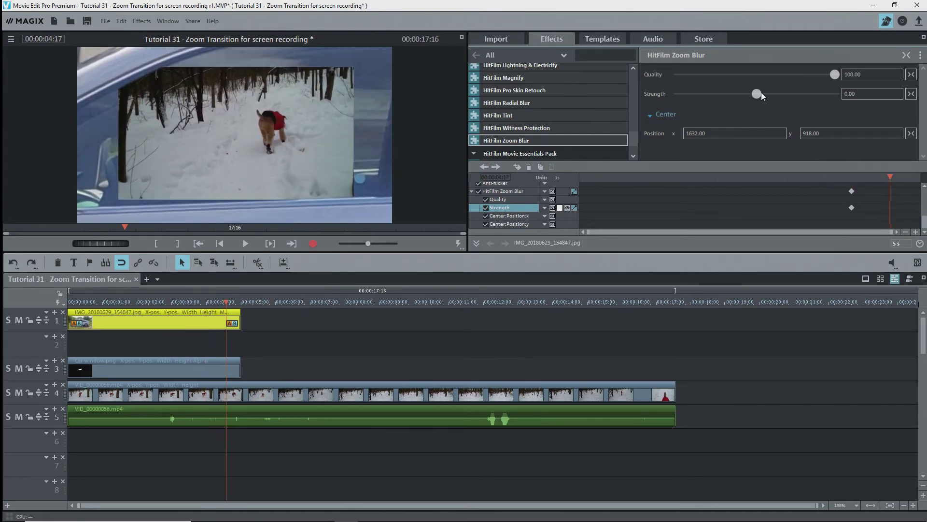
left_click(756, 93)
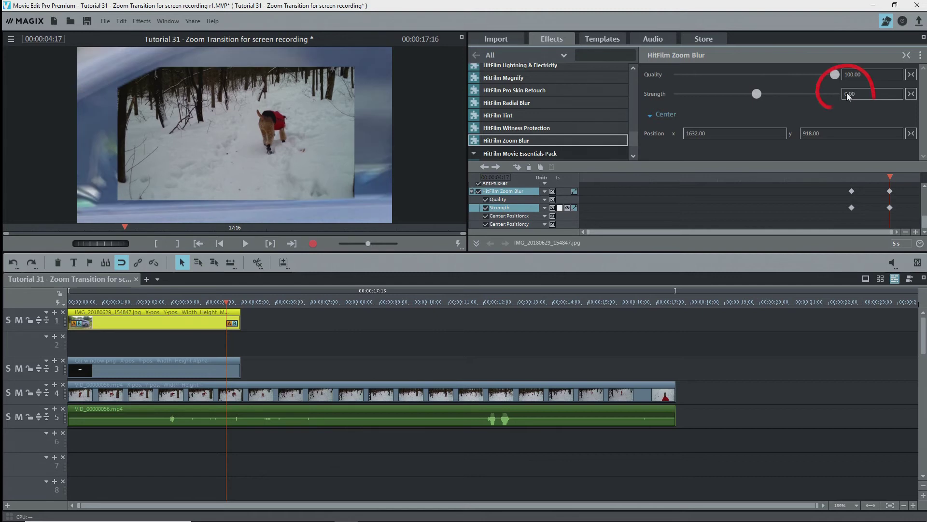
left_click_drag(756, 93, 834, 94)
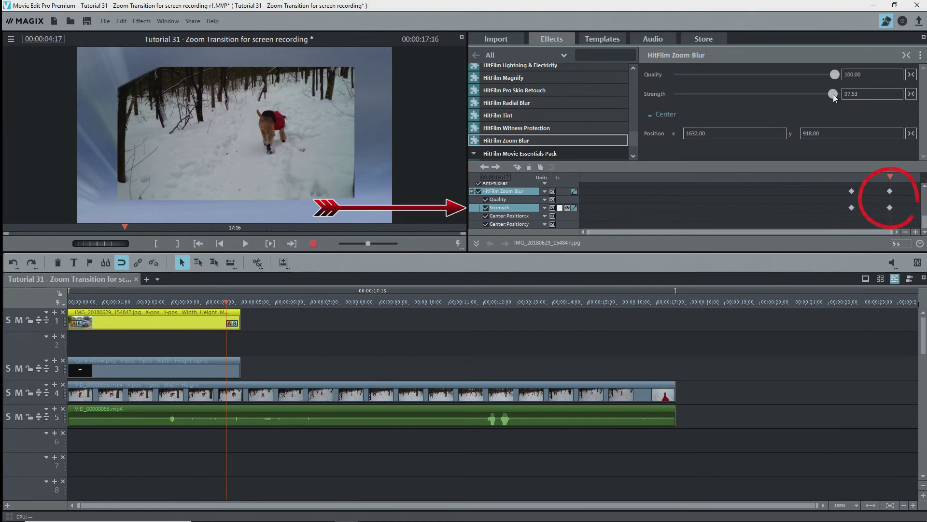
left_click(227, 394)
Step: Add a dog video size/position keyframe near 4:07 with zoom 70
mouse_move(226, 303)
left_mouse_down()
mouse_move(207, 303)
mouse_move(228, 309)
left_mouse_up()
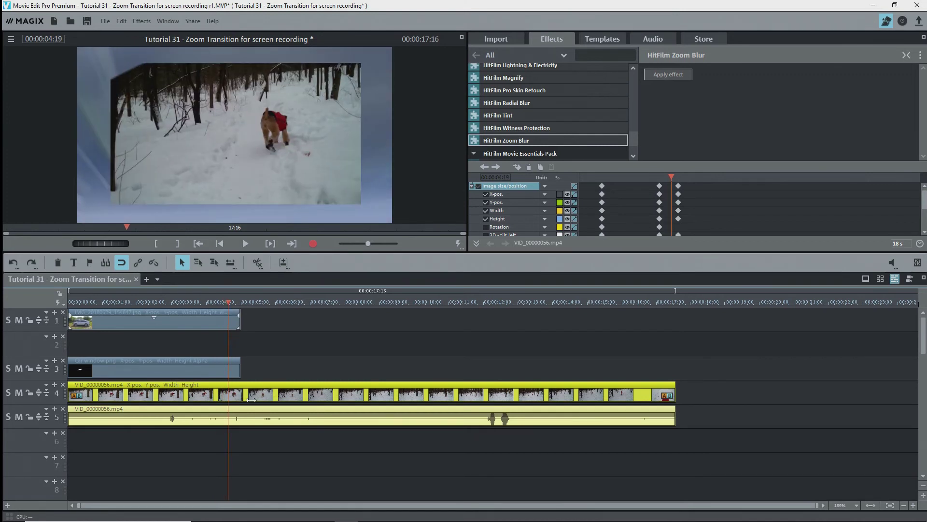
scroll(630, 88, "up", 10)
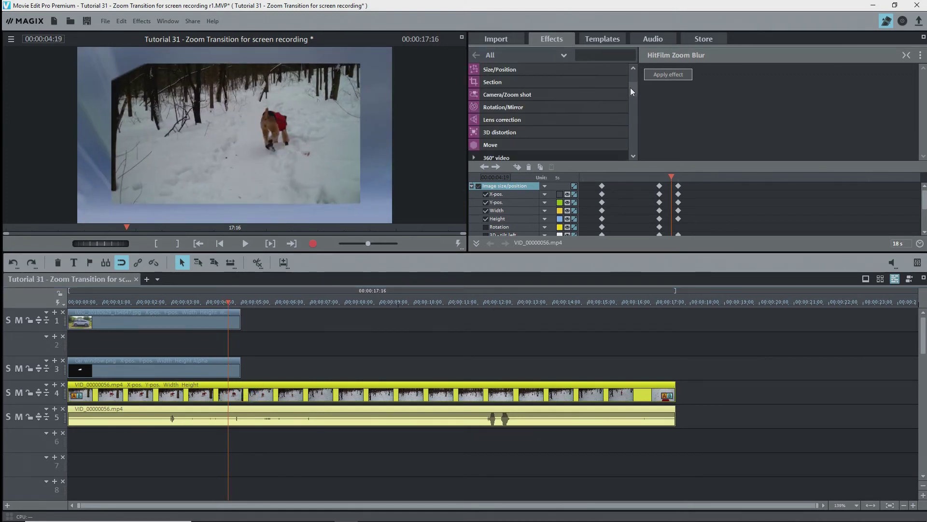
left_click(551, 82)
left_click_drag(205, 301, 214, 302)
left_click_drag(345, 116, 344, 117)
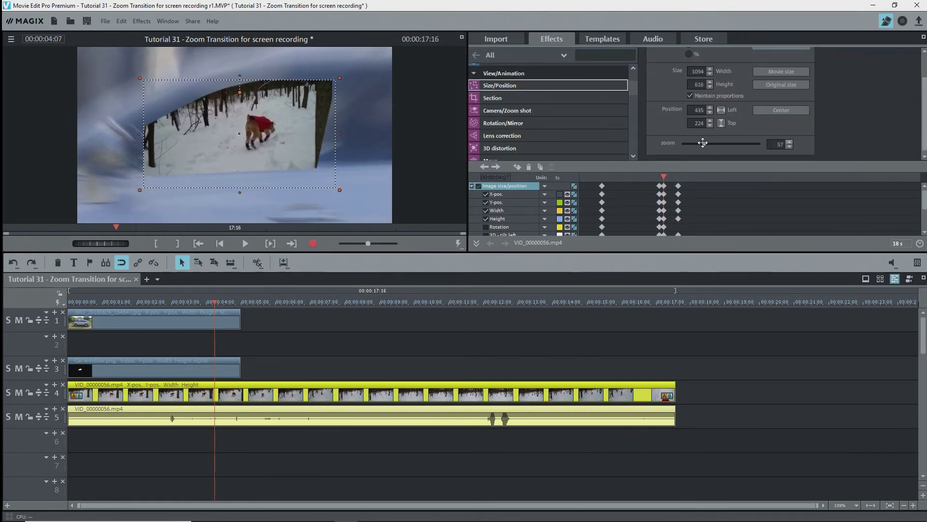
left_click(778, 144)
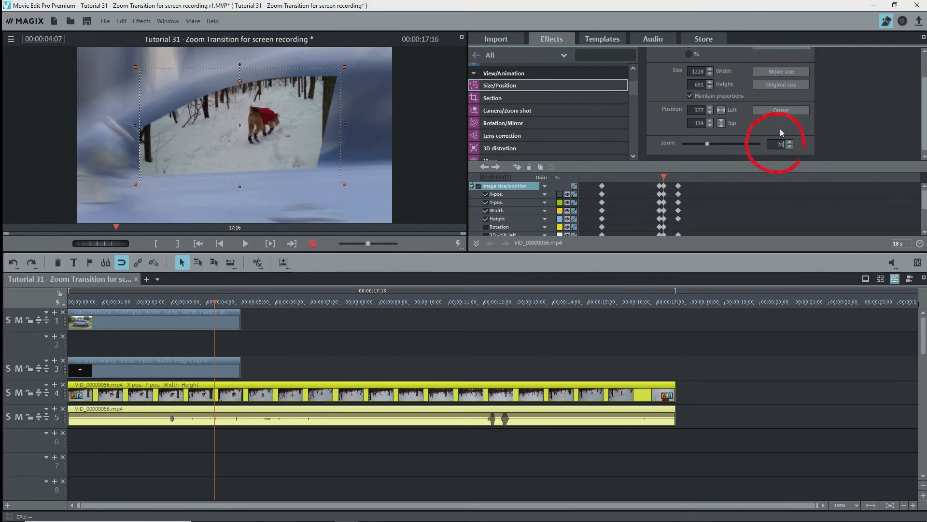
type("70")
key("Return")
Step: Add a zoom 100 keyframe near 4:21, then step back to the 4:00 keyframe
left_click_drag(197, 303, 229, 313)
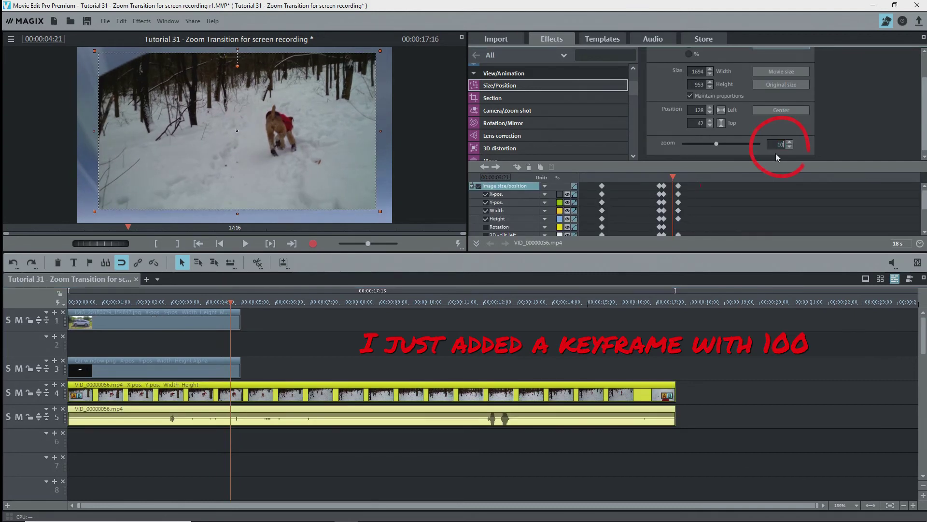
type("0")
key("Return")
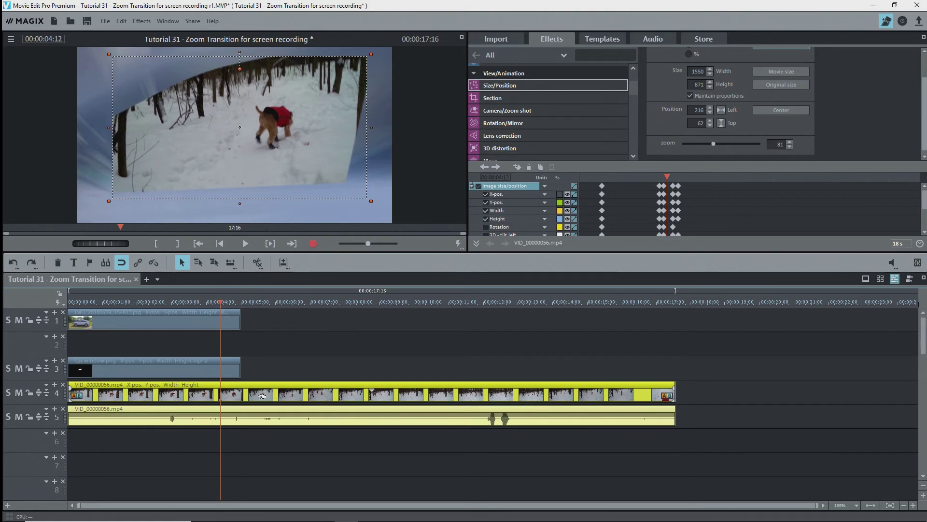
left_click(483, 167)
left_click(483, 166)
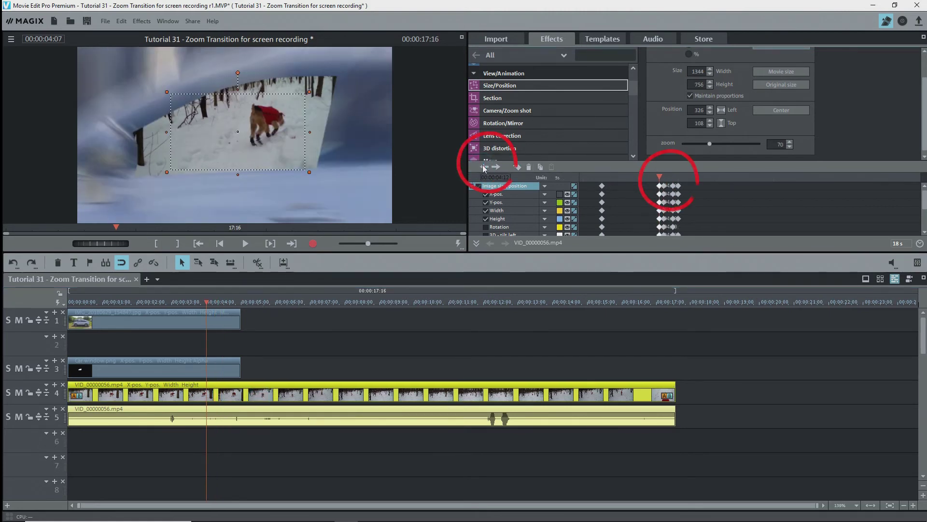
left_click_drag(632, 87, 630, 141)
Step: Set the HitFilm Zoom Blur Strength to 0 with a keyframe at 4:00
left_click(506, 124)
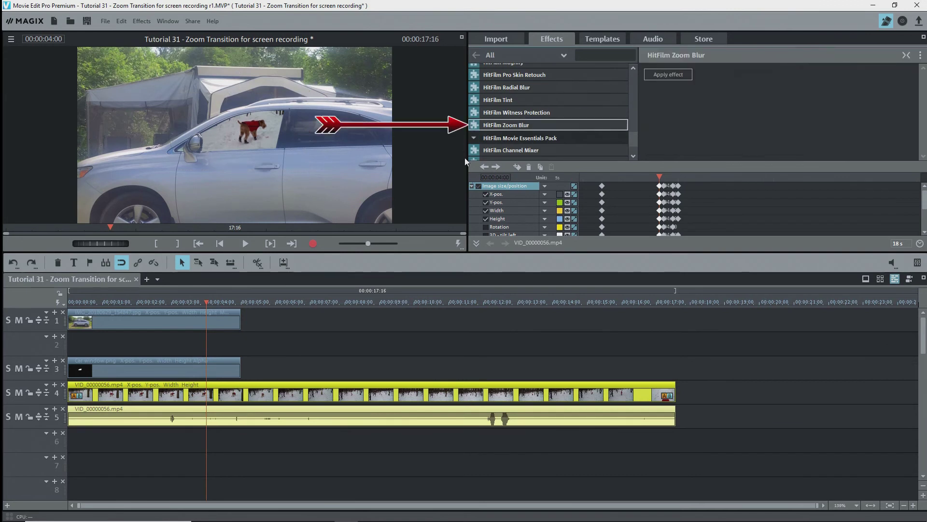
left_click(472, 186)
double_click(598, 125)
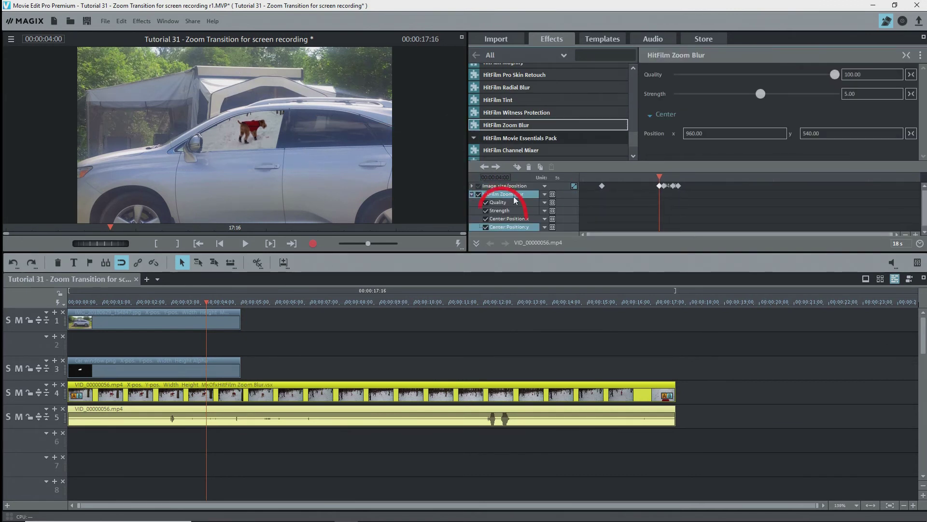
left_click(499, 210)
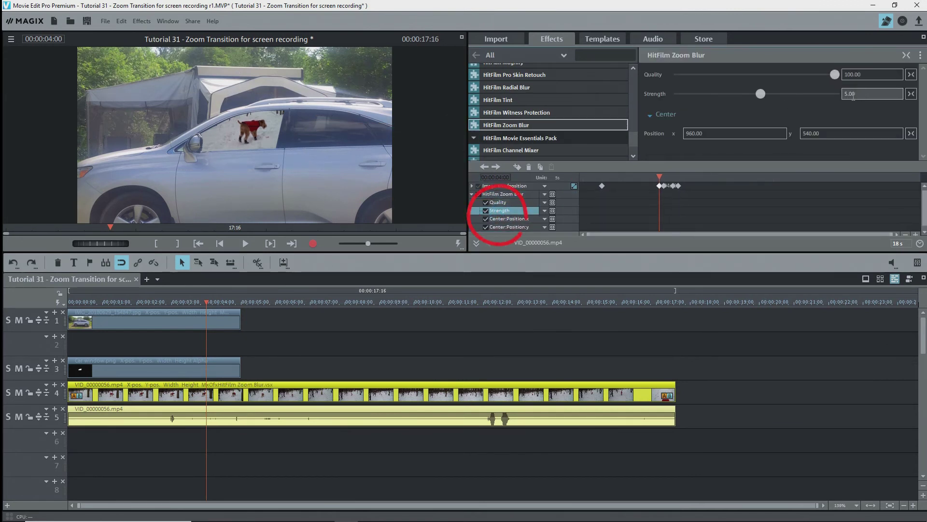
left_click_drag(853, 95, 845, 95)
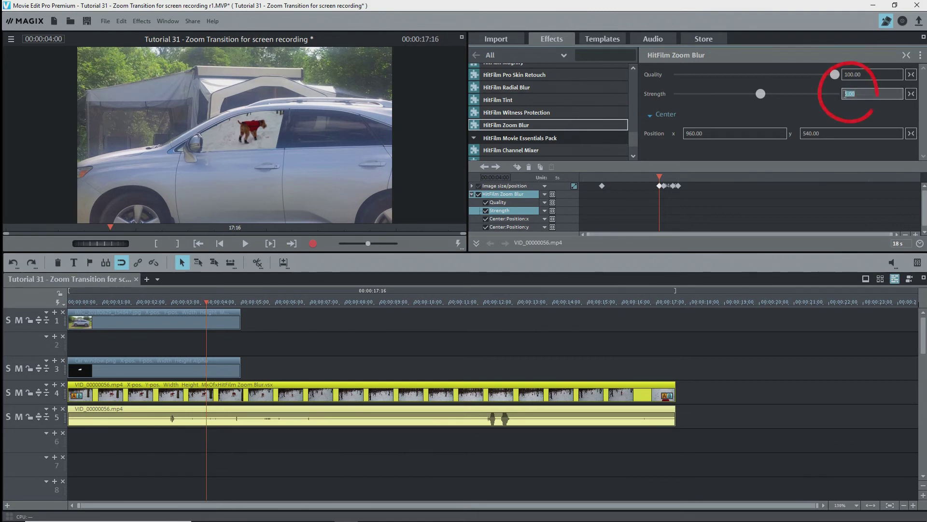
type("0")
key("Return")
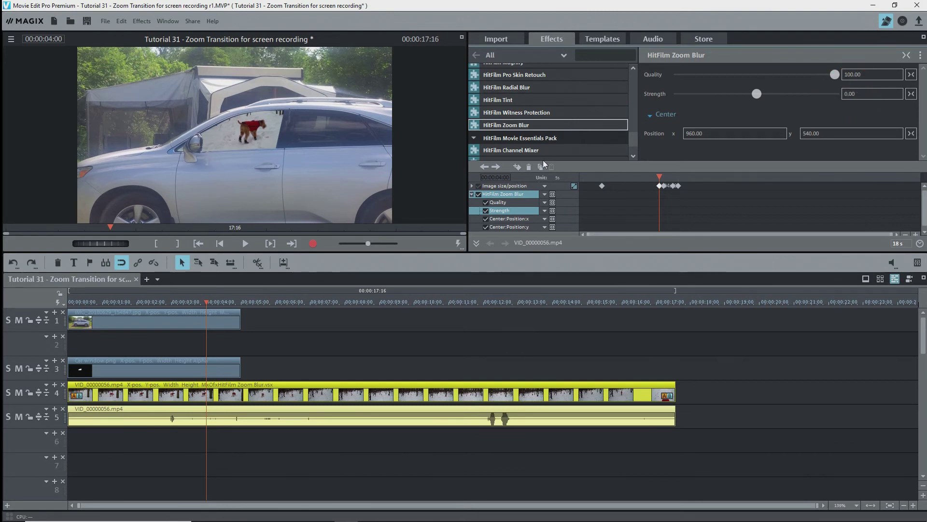
left_click(516, 167)
Step: Ramp the blur Strength to 100 at 4:14 and back to 0 at 5:11, then review
left_click_drag(661, 174, 668, 175)
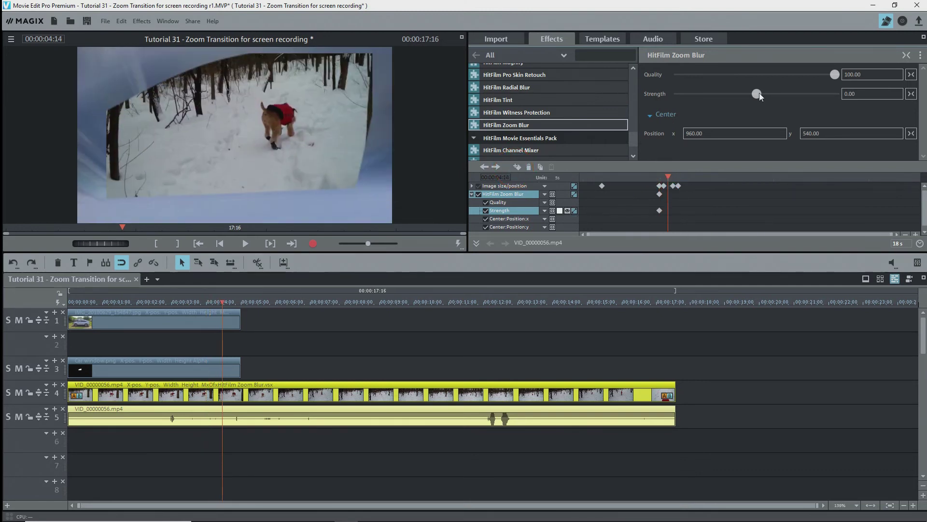
left_click_drag(757, 94, 767, 94)
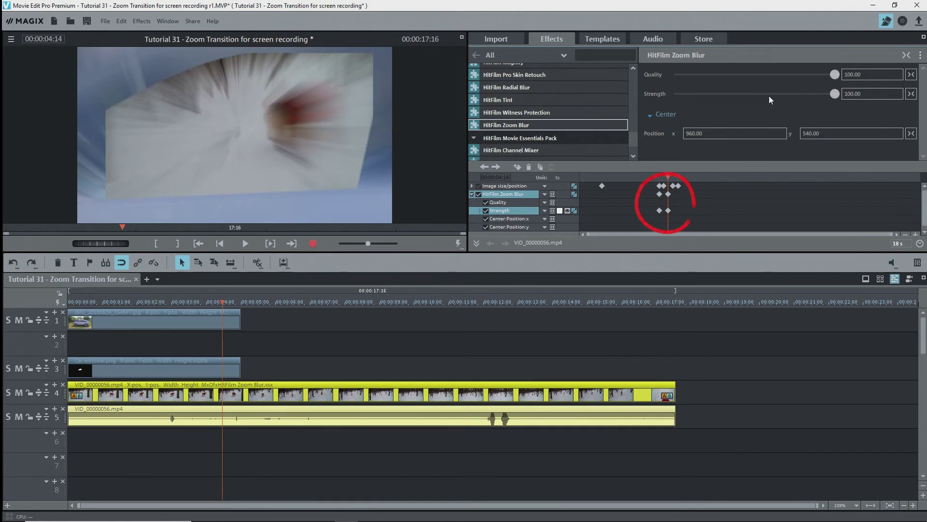
left_click_drag(231, 304, 252, 305)
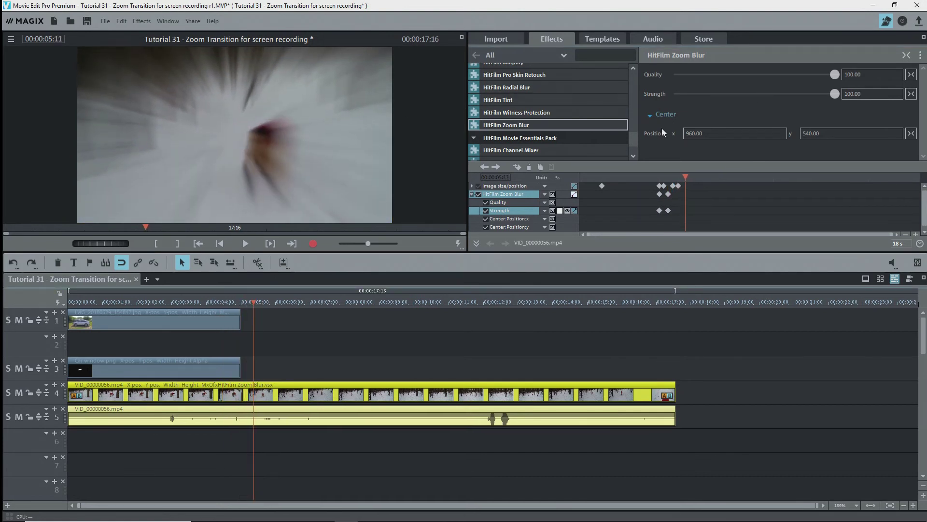
double_click(853, 93)
type("0")
key("Return")
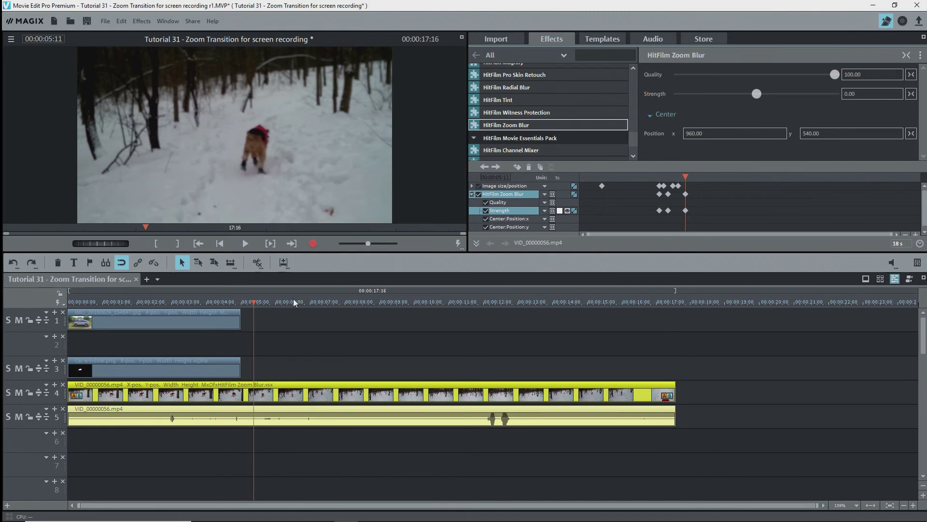
left_click_drag(257, 304, 222, 316)
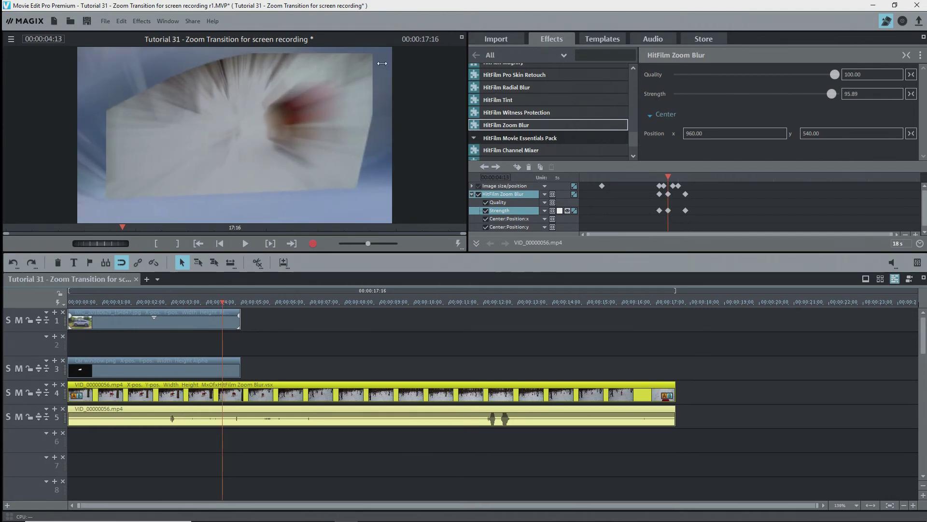
key("Right")
left_click_drag(322, 291, 43, 296)
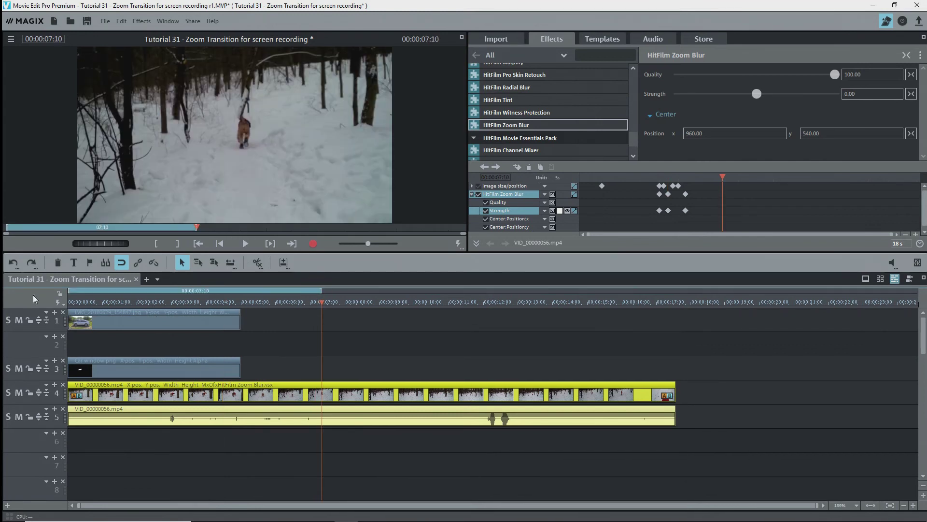
left_click(58, 302)
left_click(467, 285)
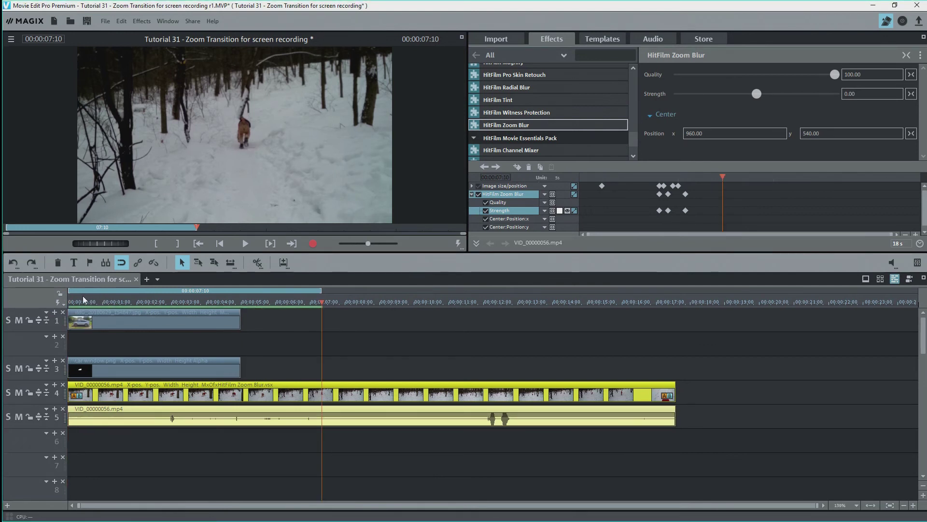
key("space")
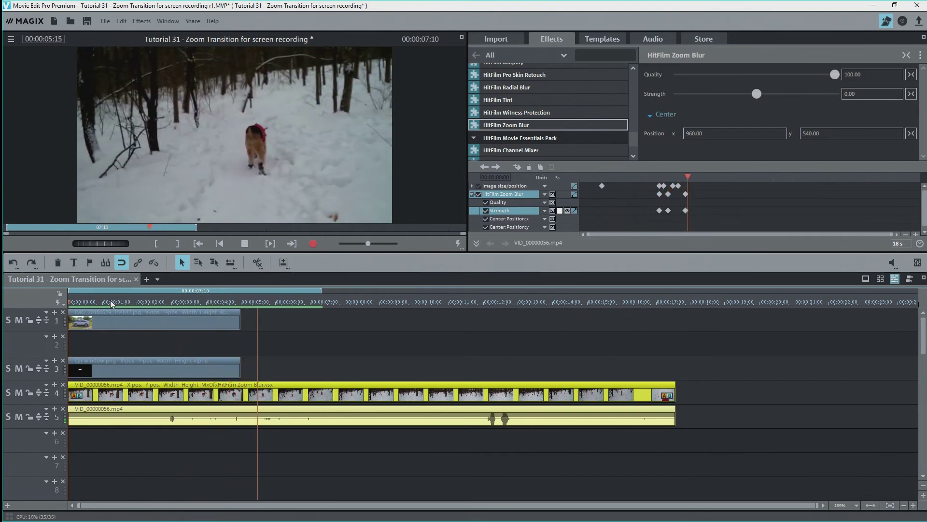
key("space")
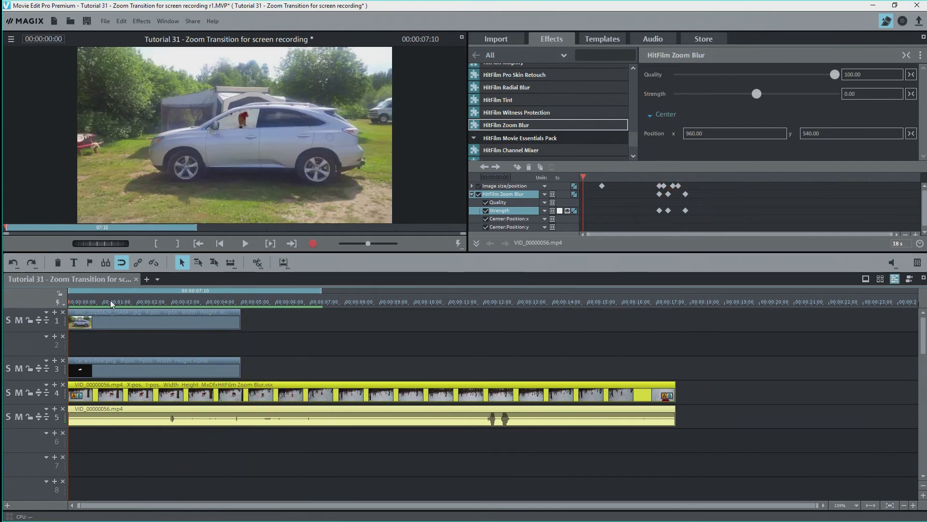
left_click_drag(196, 303, 222, 308)
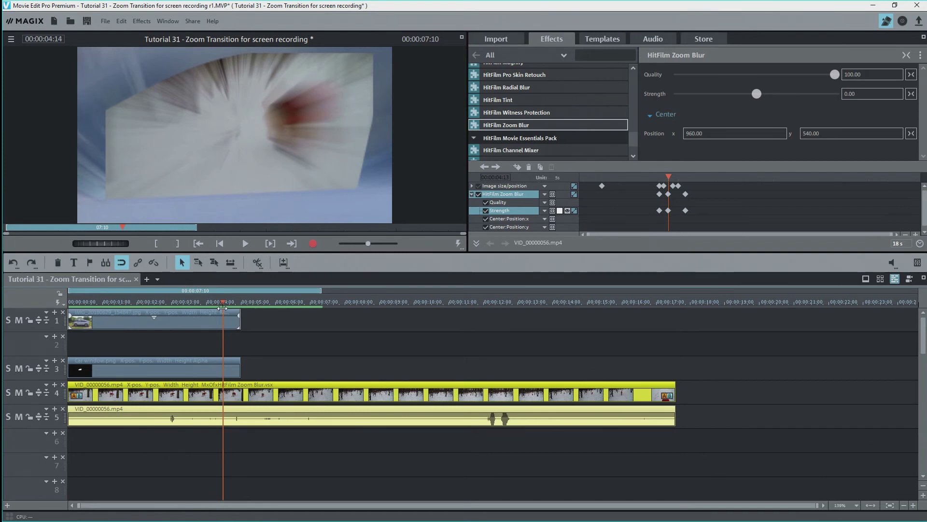
left_click(504, 186)
Step: Move the 4:21 image size/position keyframe to 4:17 and play back the retimed zoom
left_click(496, 167)
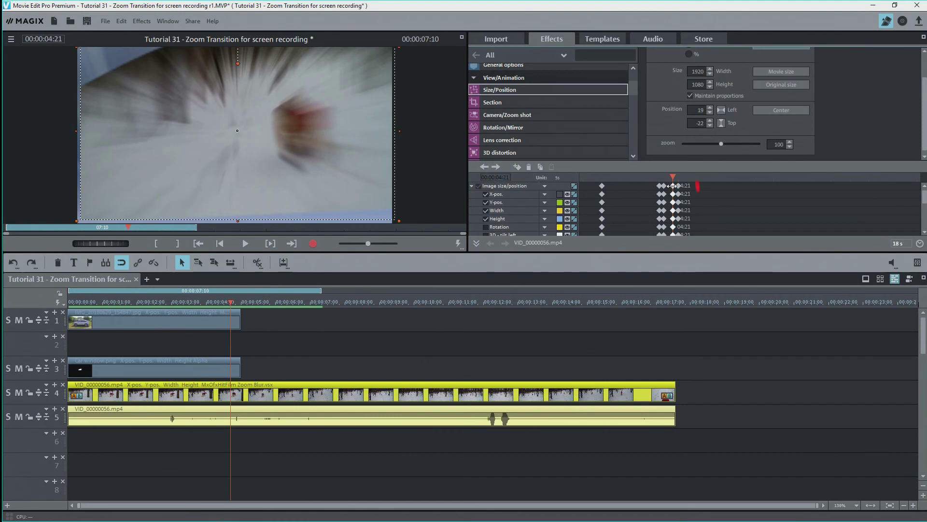
left_click_drag(672, 185, 659, 182)
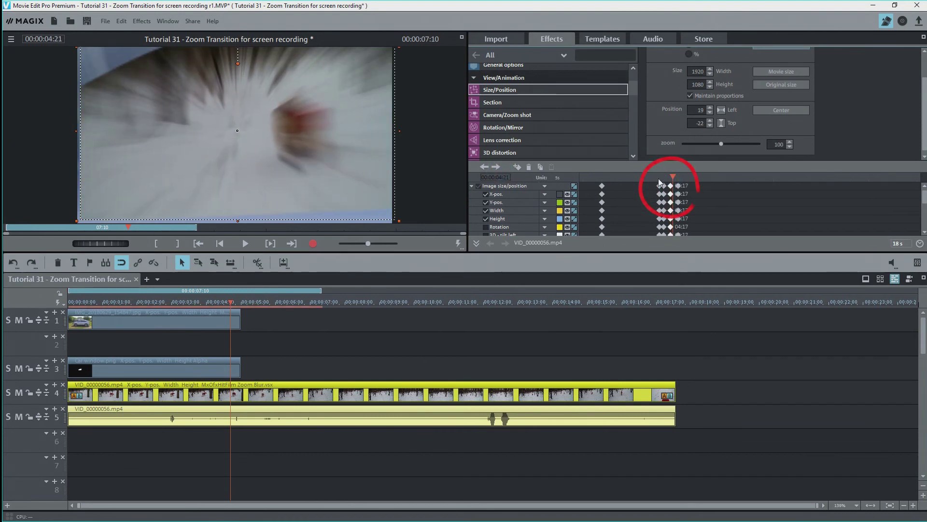
left_click(207, 302)
left_click_drag(216, 303, 236, 310)
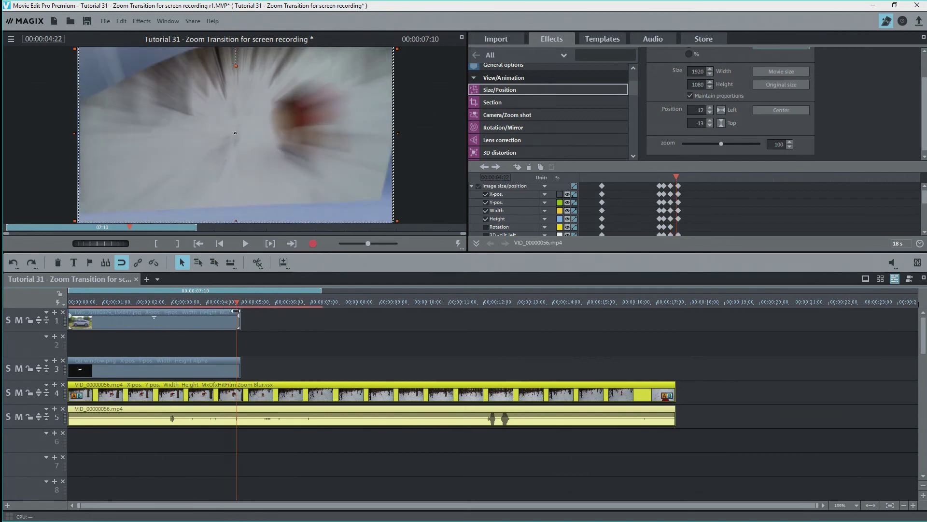
key("space")
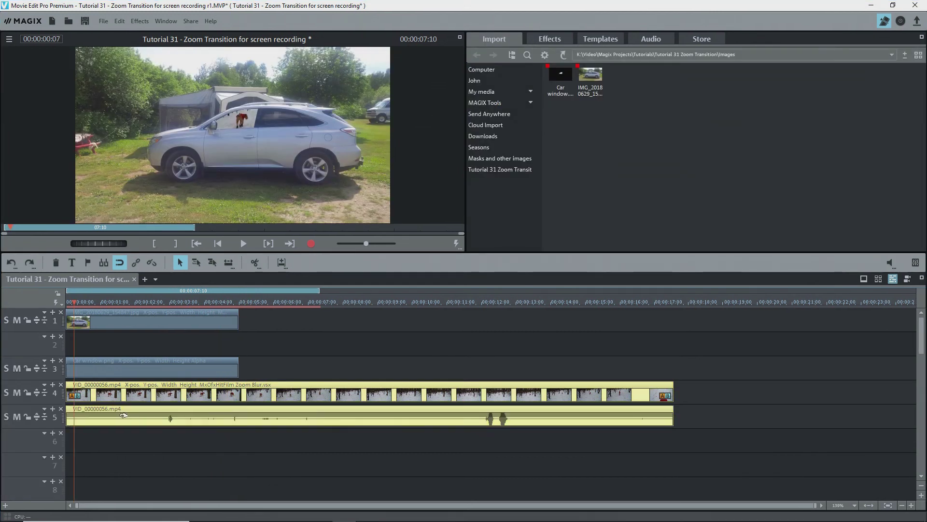
left_click_drag(73, 302, 67, 302)
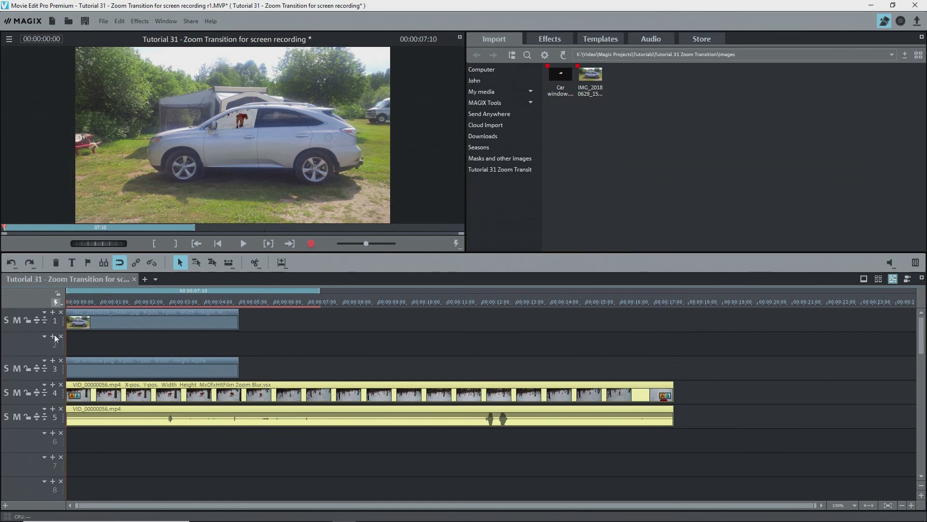
Step: Add a fade-in to the start of the dog video clip and scrub to check it
left_click(68, 397)
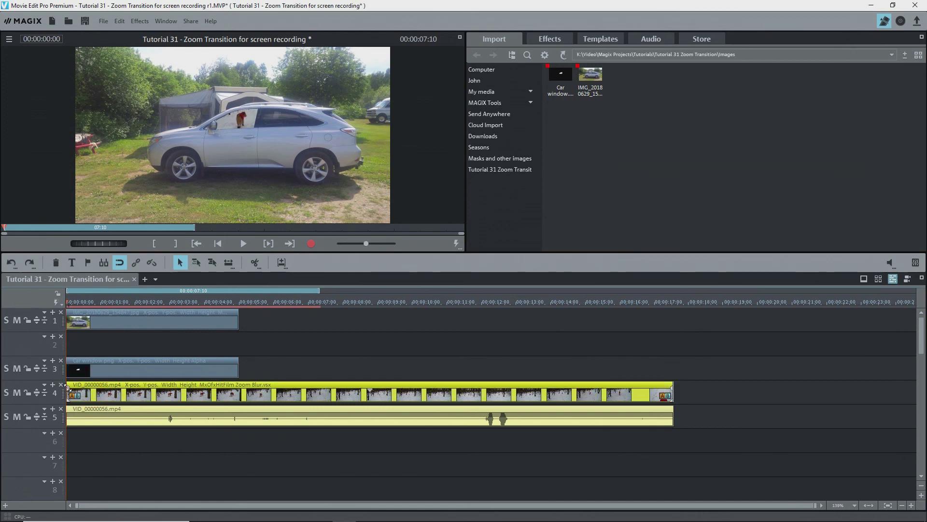
left_click_drag(68, 386, 201, 384)
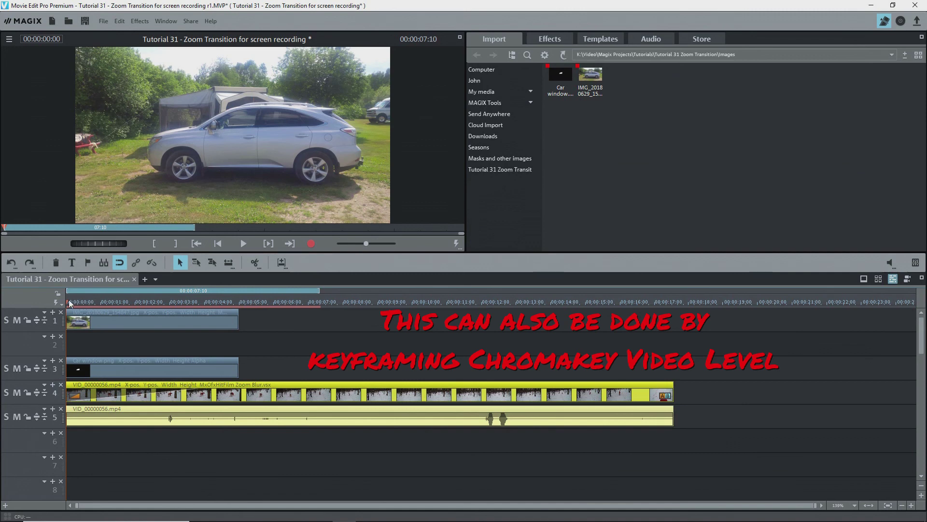
left_click_drag(70, 303, 187, 305)
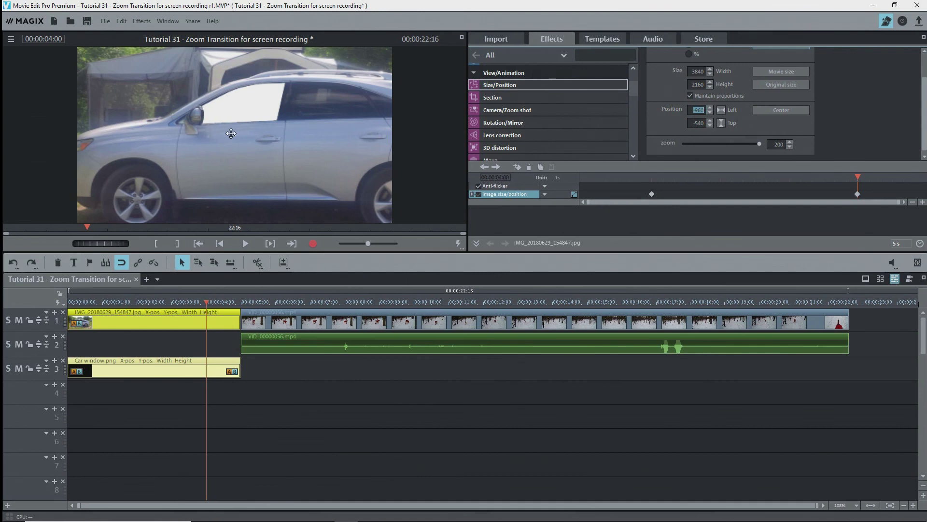
Step: Nudge the image down, add a full-frame 1920×1080, 0/0 keyframe at 4:00, then return to 1:00
mouse_move(230, 133)
left_mouse_down()
mouse_move(233, 147)
mouse_move(231, 140)
left_mouse_up()
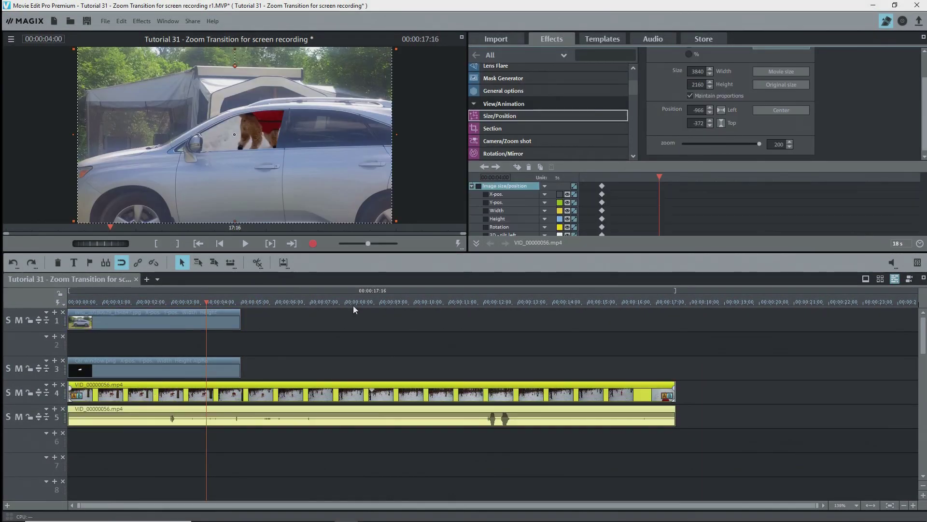
left_click(518, 167)
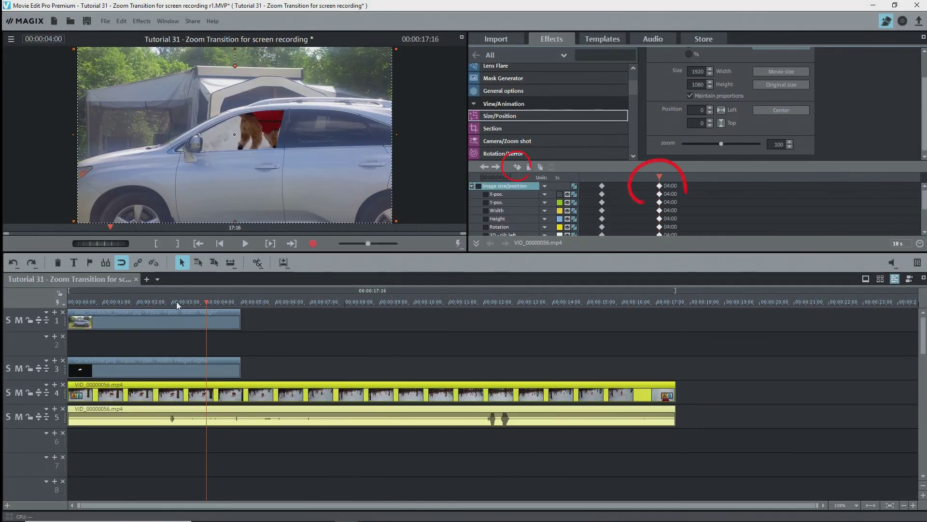
left_click(483, 167)
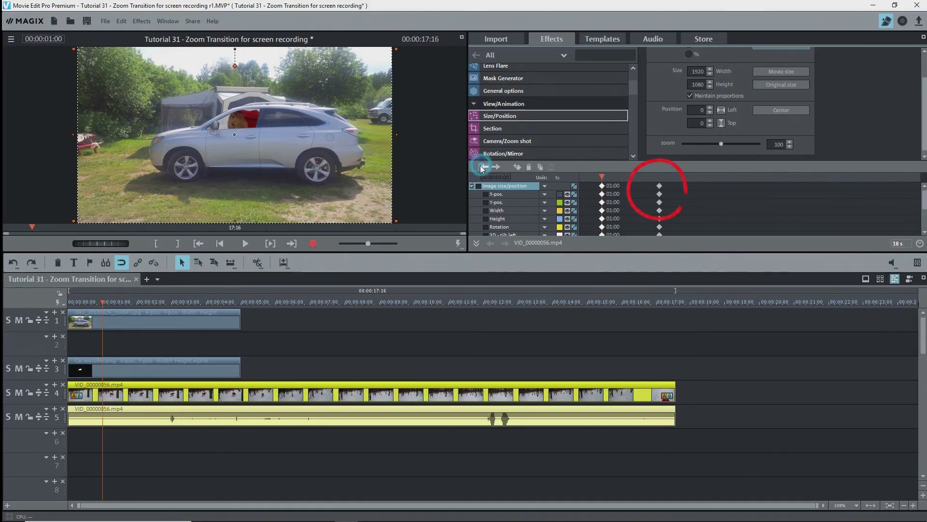